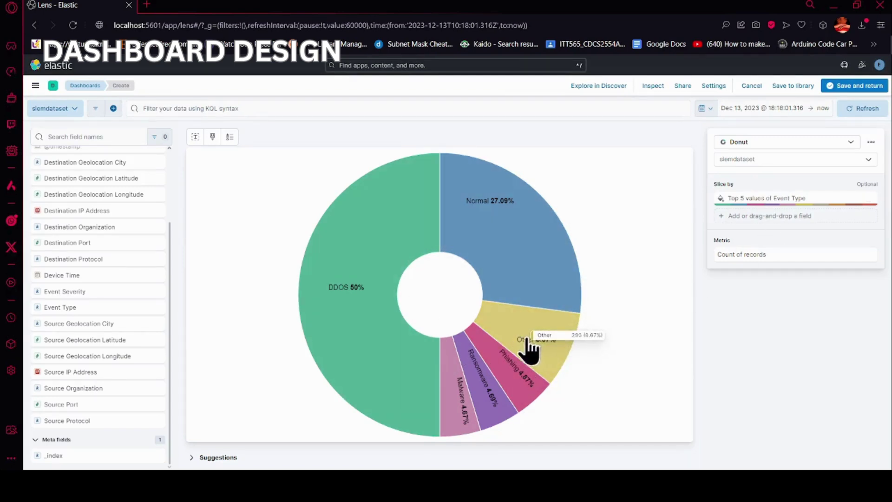
Step: Show the top 6 Event Type values in the donut without grouping the remaining values as "Other", and save it to the dashboard
click(763, 197)
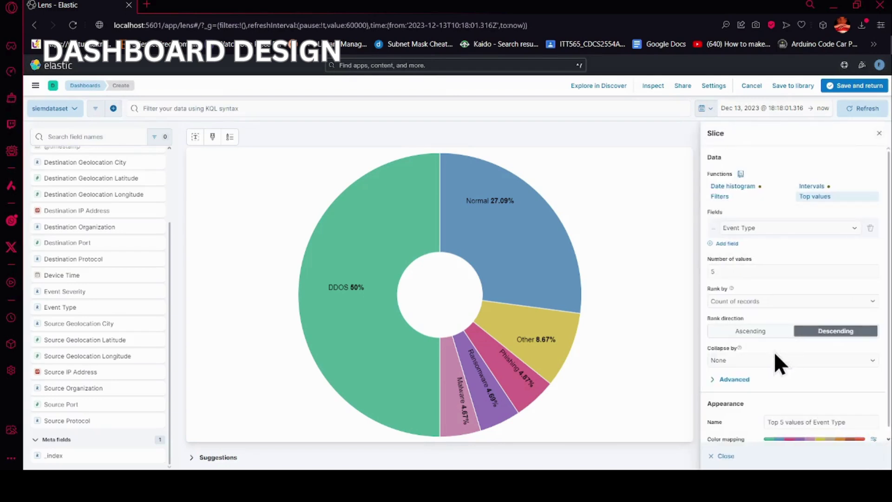
text(6)
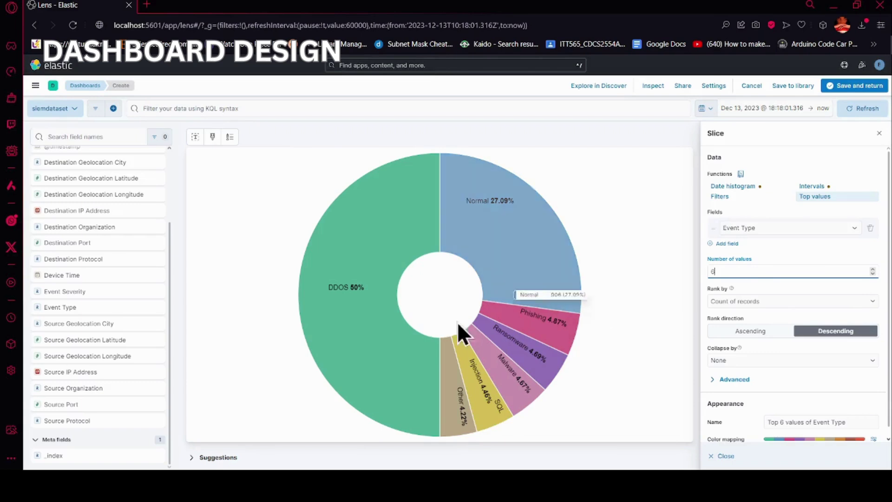
click(734, 378)
scroll(789, 355, down, 2)
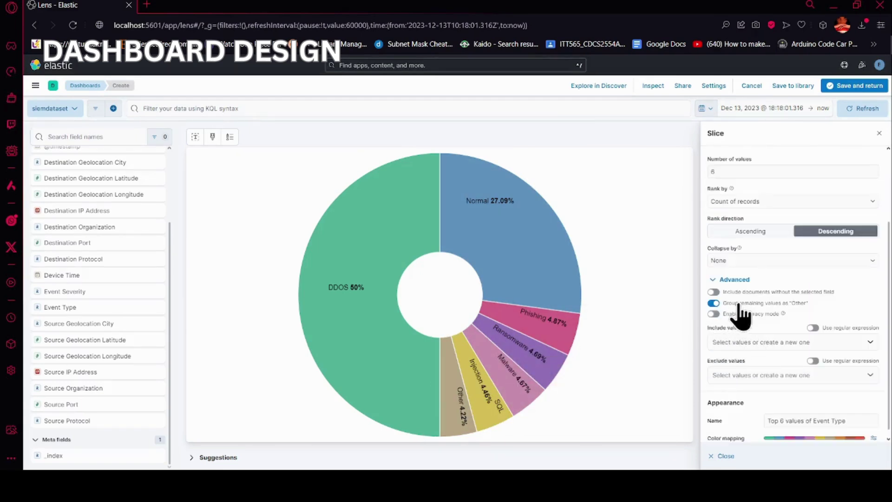
click(713, 303)
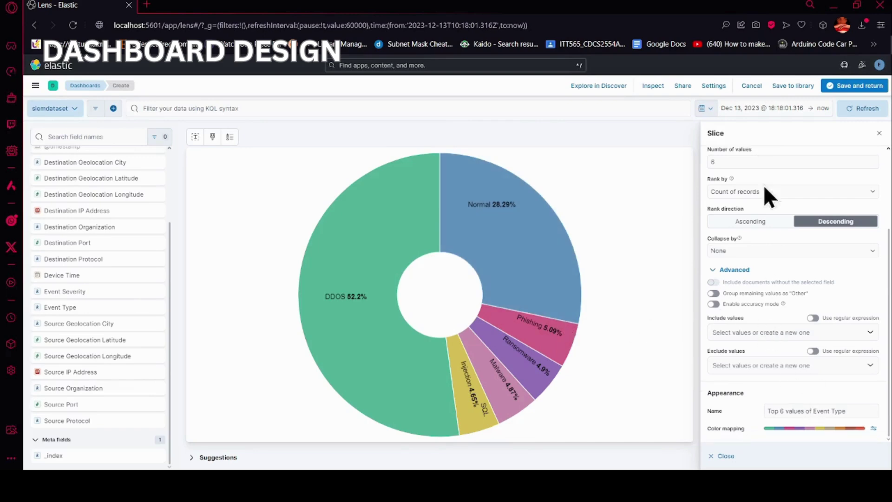
scroll(725, 223, up, 3)
click(867, 86)
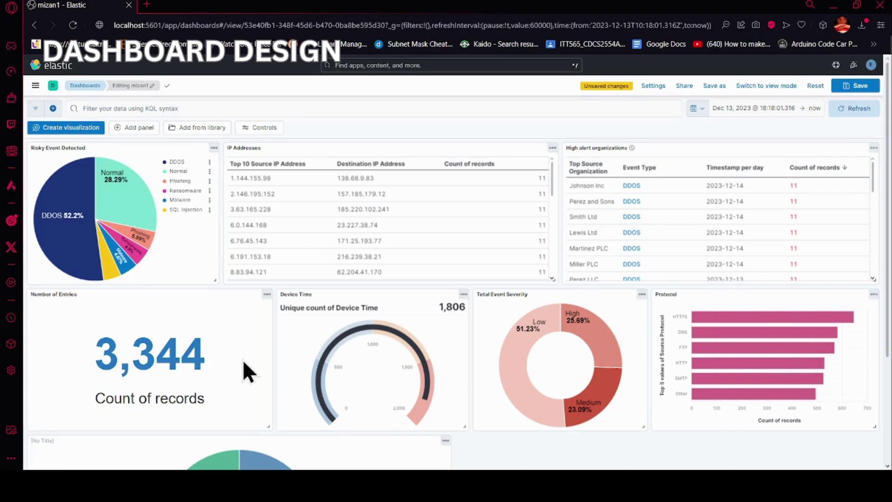
Step: Create a new dashboard visualization from the siemdataset Records field
click(80, 132)
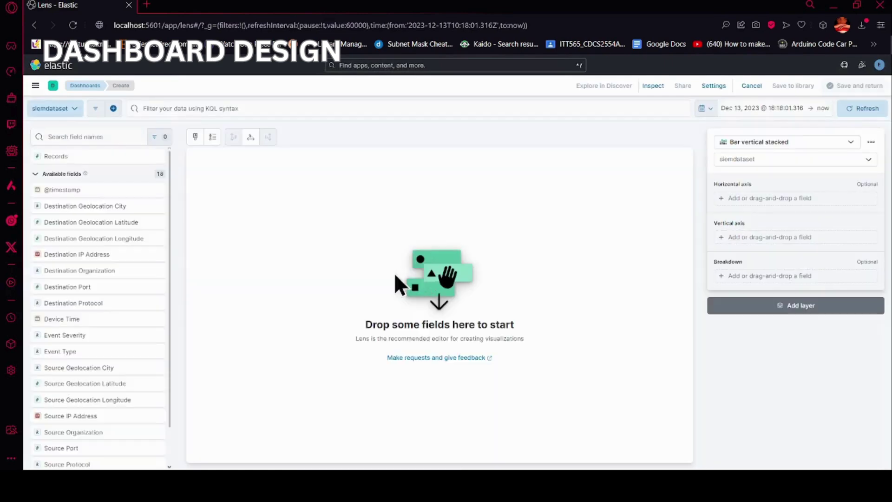
scroll(90, 268, down, 3)
scroll(94, 272, up, 2)
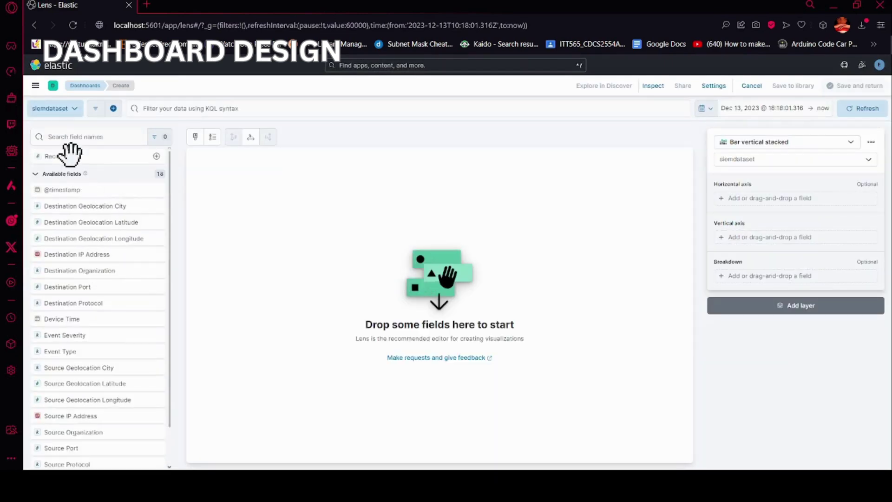
drag(83, 156, 400, 258)
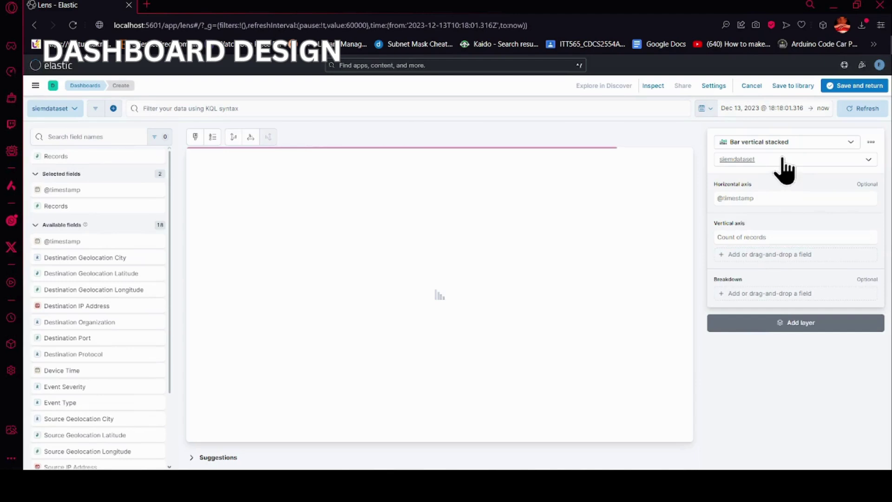
Step: Change the records chart to a Legacy Metric and save it to the dashboard
click(779, 147)
scroll(778, 339, down, 3)
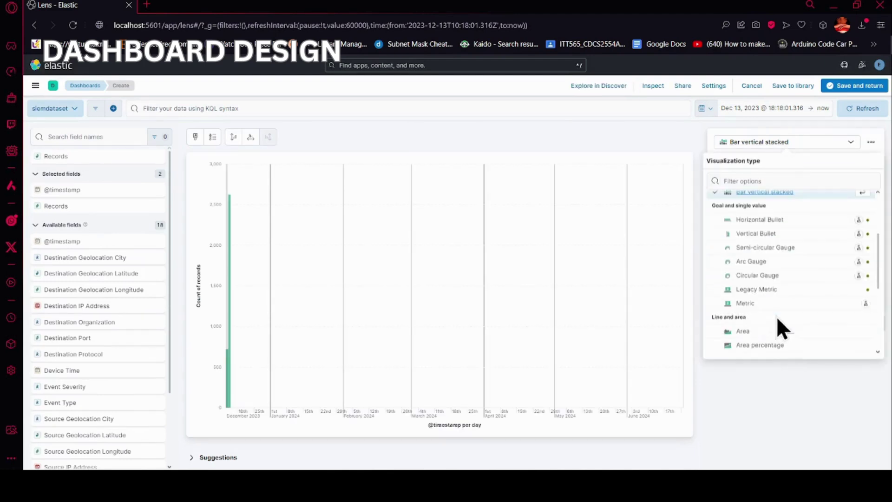
click(753, 290)
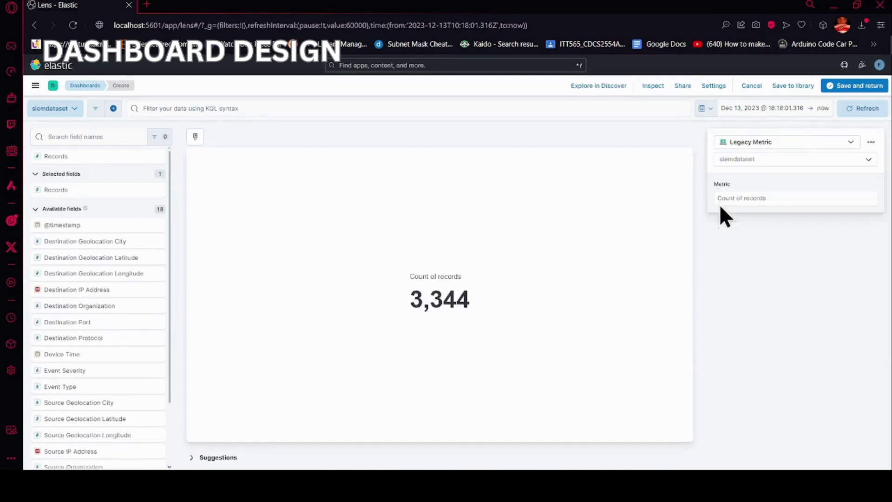
click(856, 88)
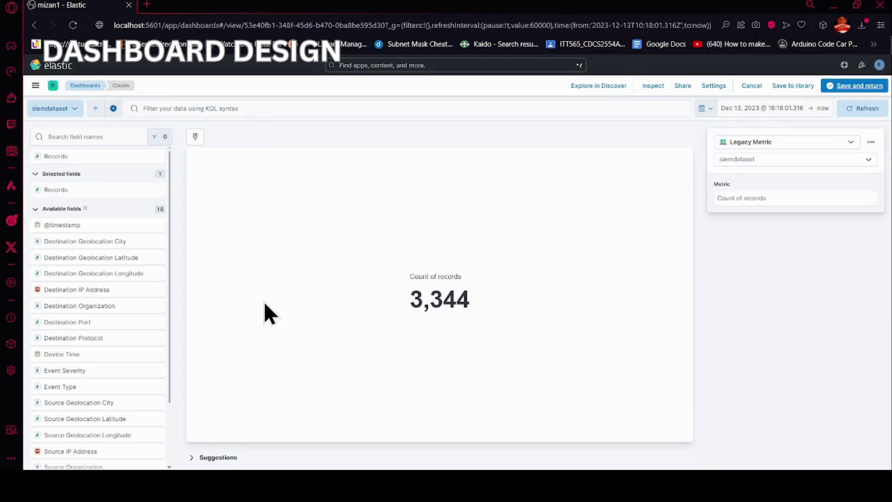
Step: Create a new Arc Gauge visualization showing the unique count of Device Time
scroll(362, 330, up, 3)
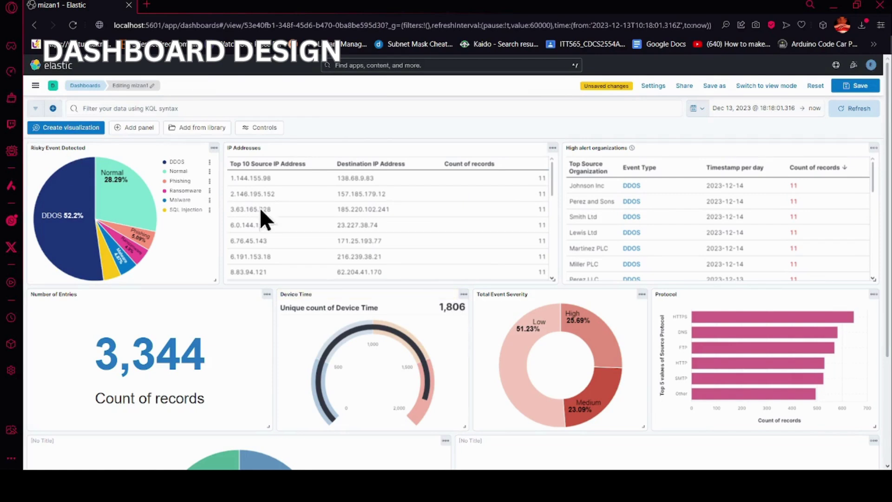
click(60, 123)
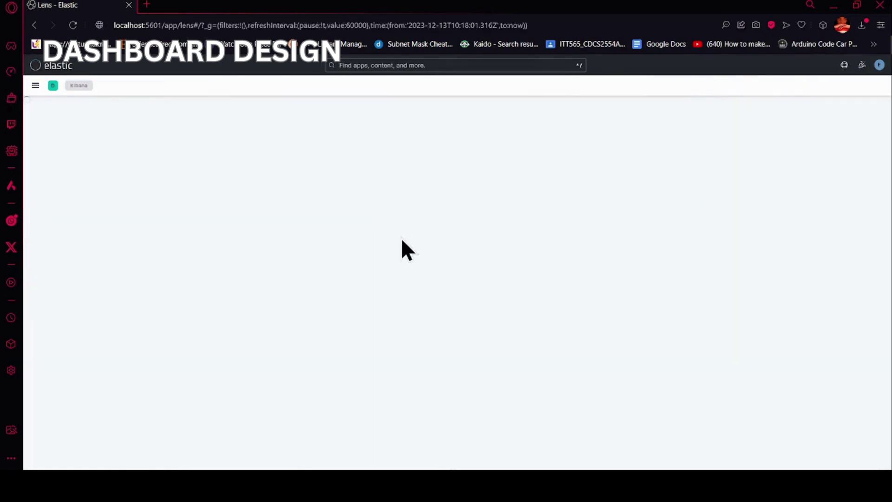
click(789, 144)
scroll(772, 297, down, 5)
scroll(782, 319, up, 5)
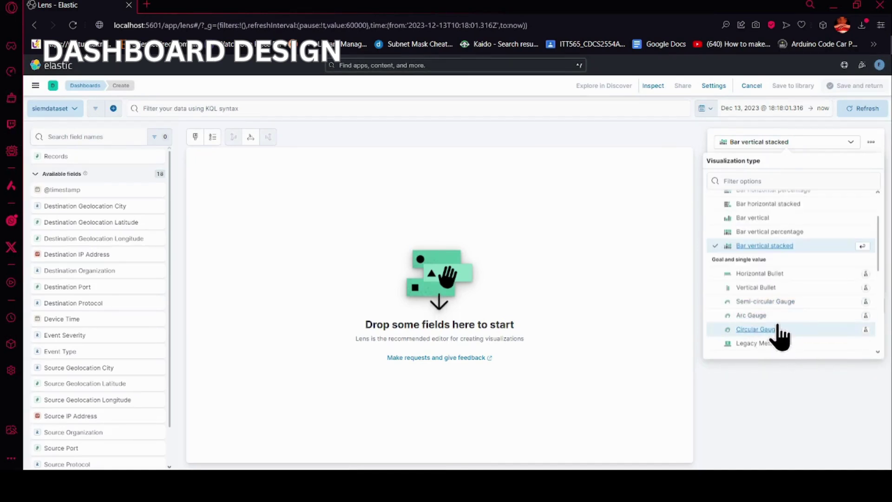
click(772, 317)
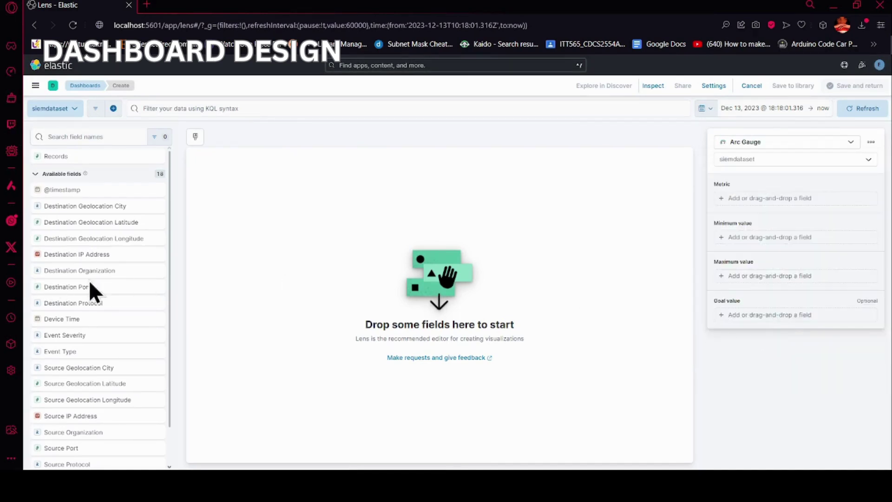
scroll(114, 289, down, 2)
drag(70, 275, 394, 288)
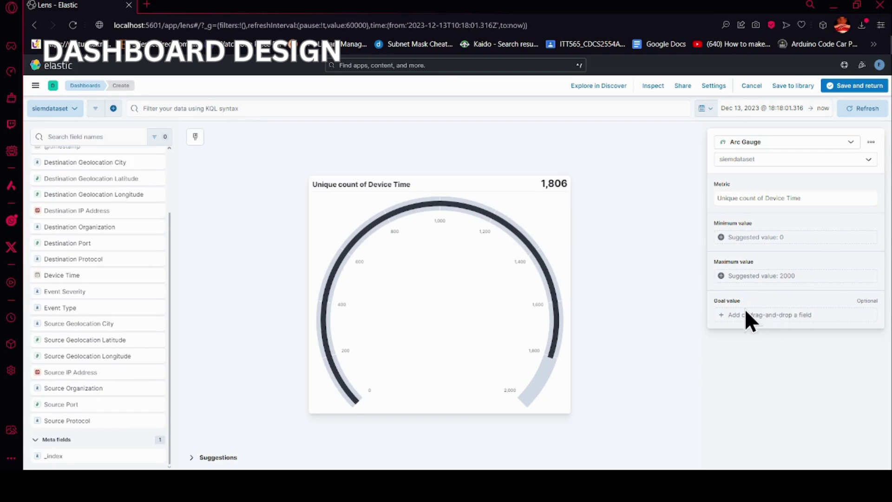
Step: Turn on band colors for the gauge's Device Time metric and open their color settings
click(760, 197)
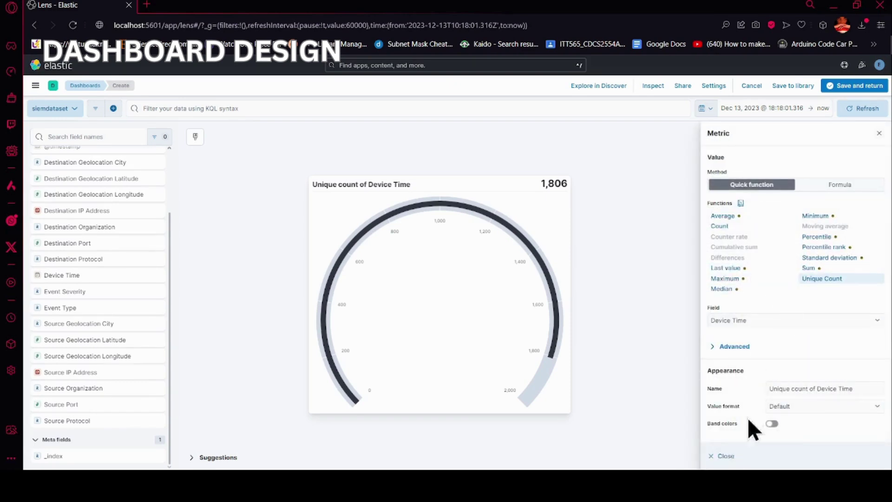
click(771, 423)
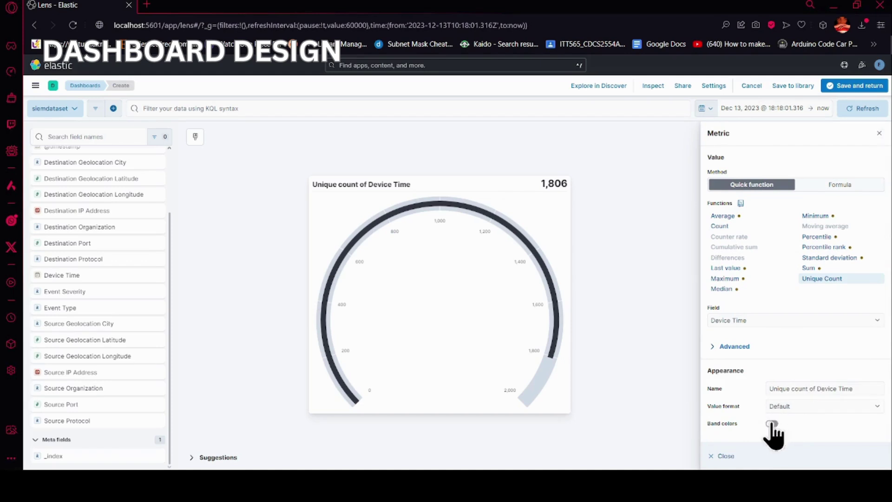
scroll(813, 432, down, 1)
click(814, 414)
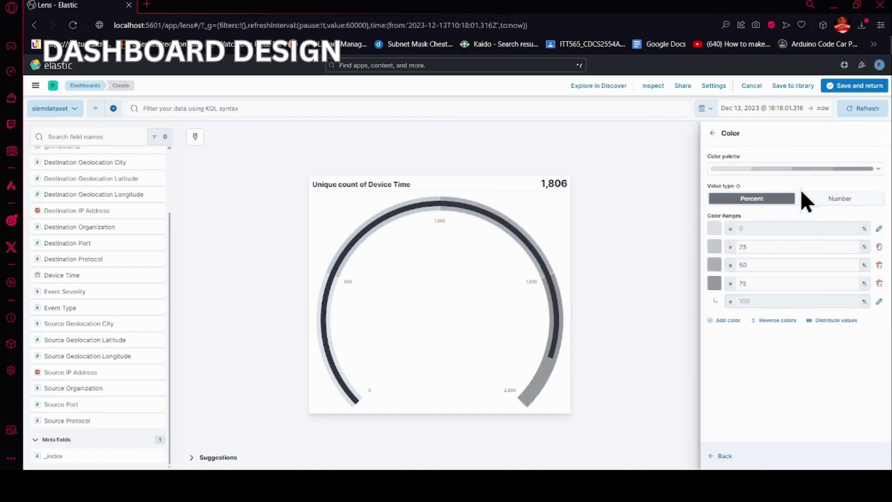
Step: Apply a green palette to the gauge's bands with Percent as value type, and save the gauge to the dashboard
click(817, 198)
click(762, 199)
click(742, 172)
click(765, 216)
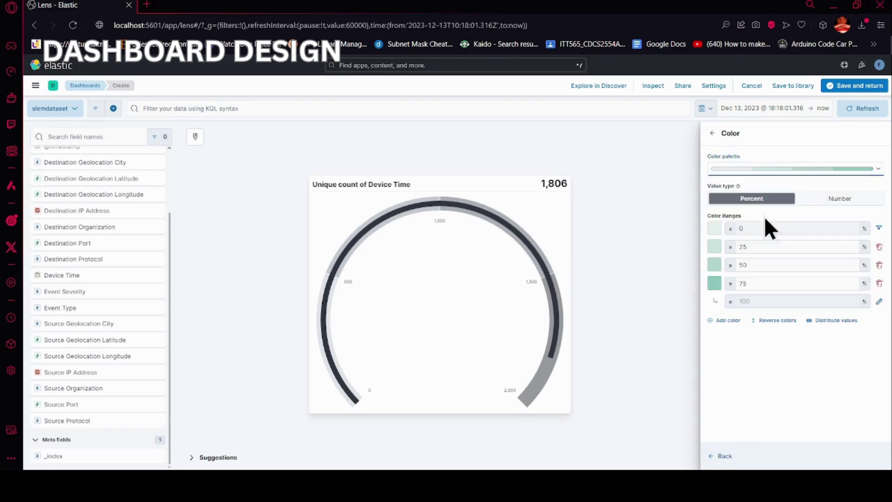
click(866, 86)
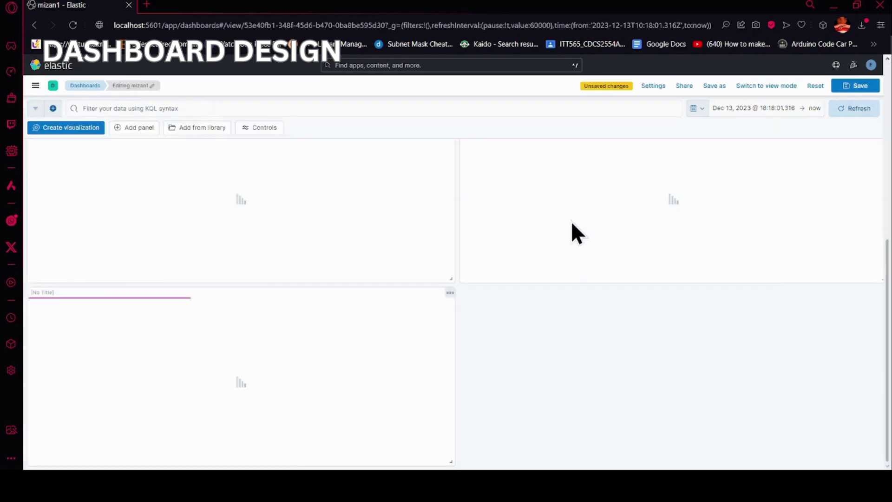
Step: Review the dashboard's panels and examine the severity slices of the Total Event Severity donut
scroll(488, 322, up, 4)
scroll(485, 311, down, 4)
scroll(484, 314, up, 5)
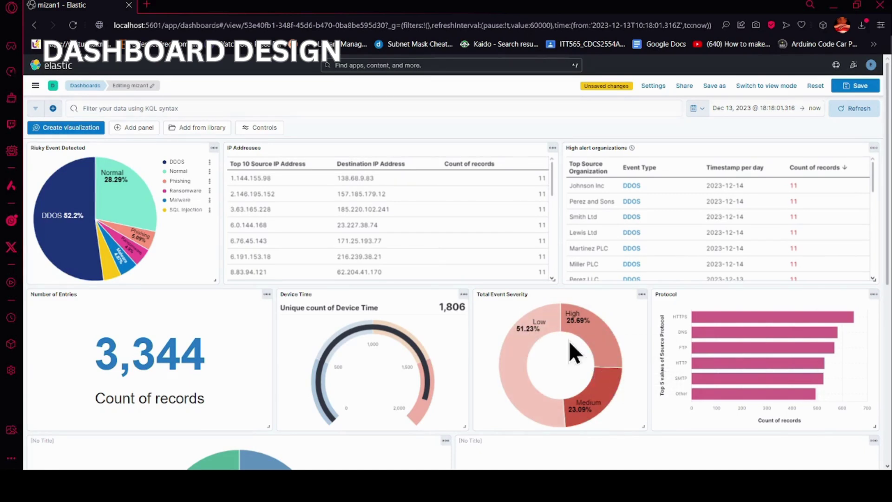
mouse_move(568, 330)
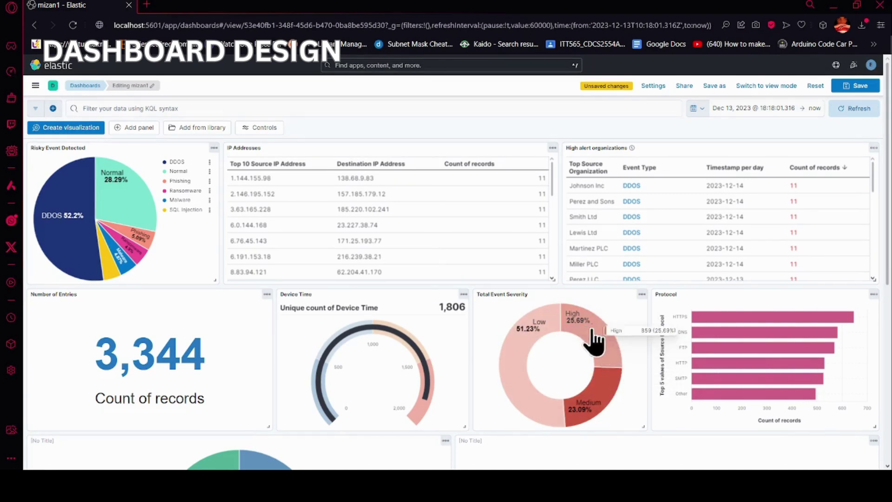
mouse_move(605, 369)
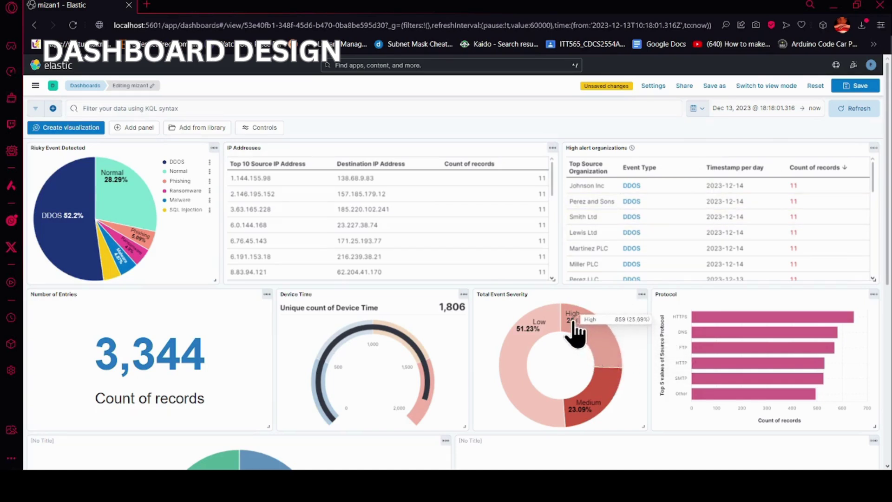
mouse_move(528, 365)
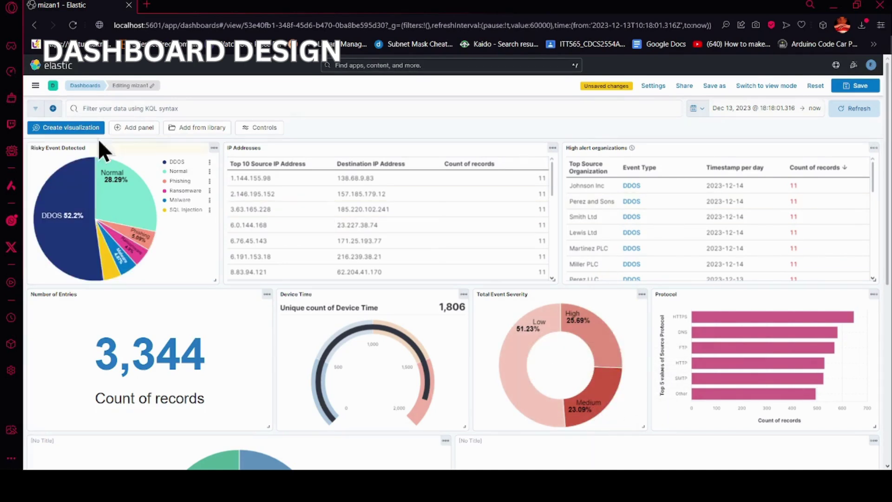
Step: Start another dashboard visualization and set its type to Donut
click(69, 129)
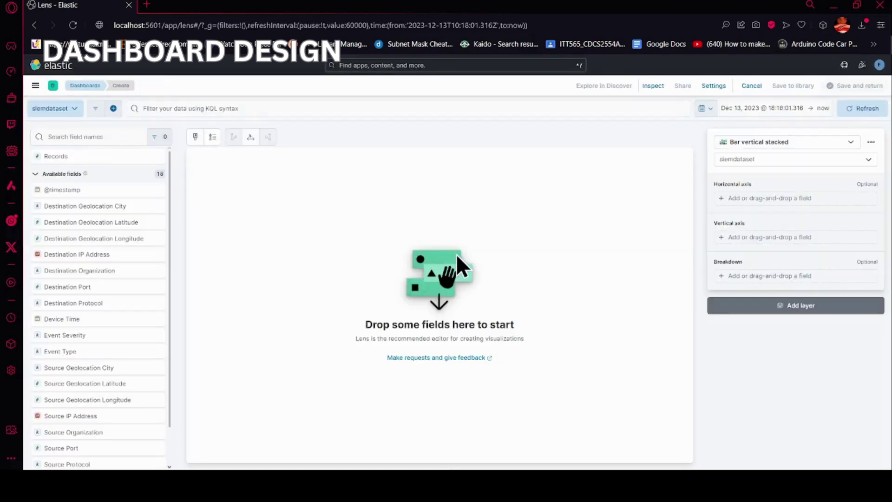
click(798, 143)
scroll(789, 297, down, 3)
scroll(770, 324, up, 2)
scroll(766, 328, down, 6)
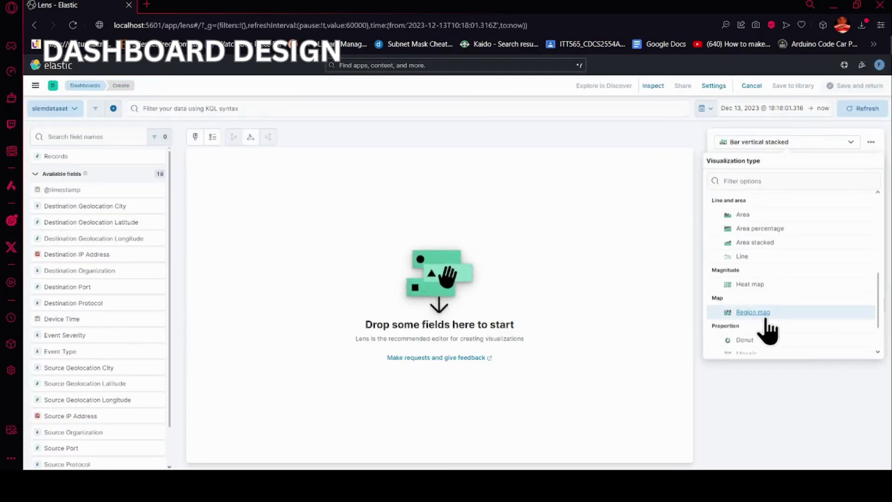
click(757, 278)
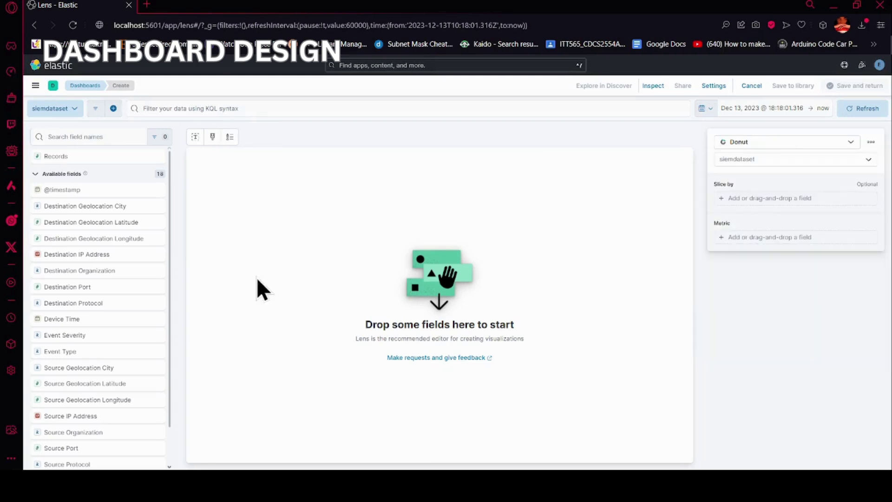
Step: Slice the new donut by the Event Severity field
scroll(119, 300, down, 2)
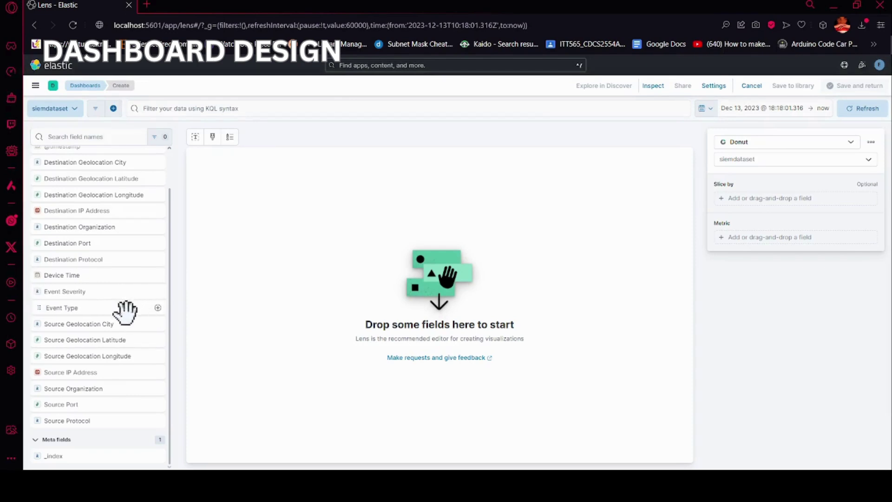
scroll(127, 317, up, 2)
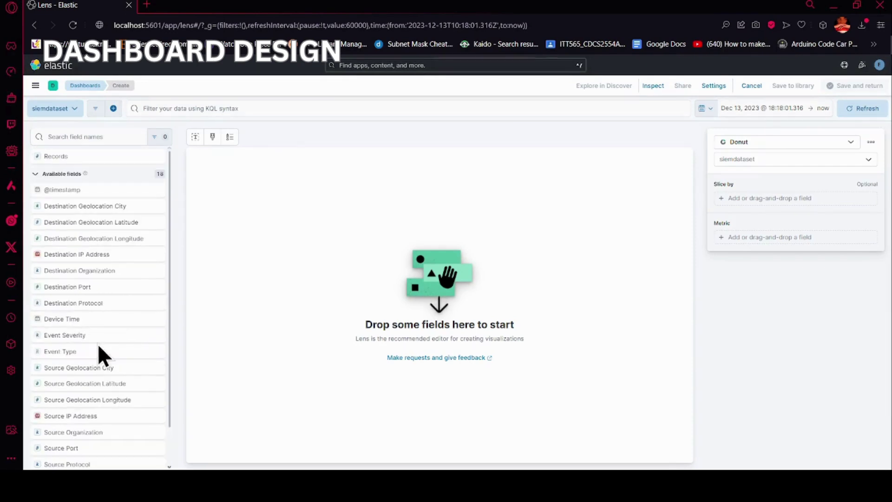
drag(93, 334, 411, 318)
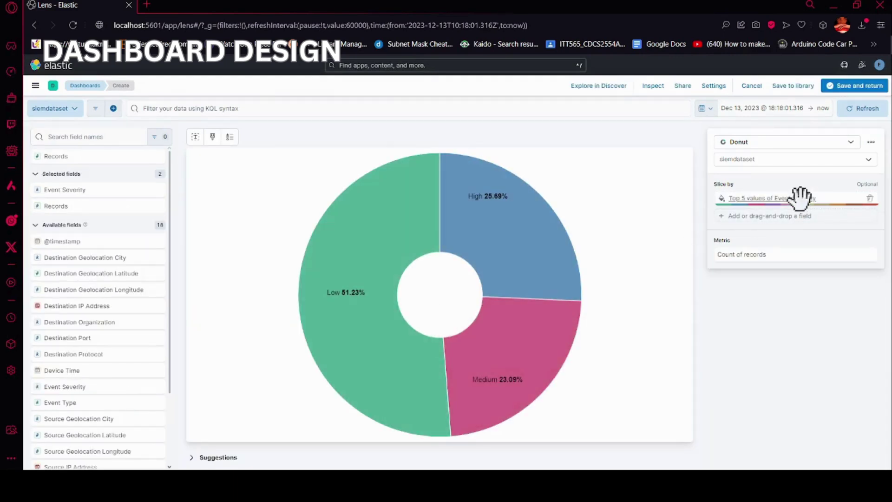
Step: Turn off the new Color Mapping feature for the Event Severity slices and apply the Temperature palette
click(780, 197)
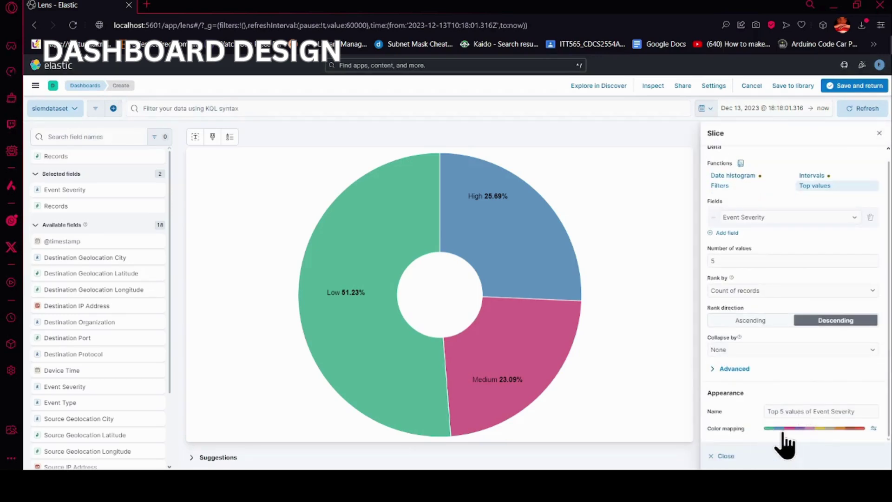
click(873, 428)
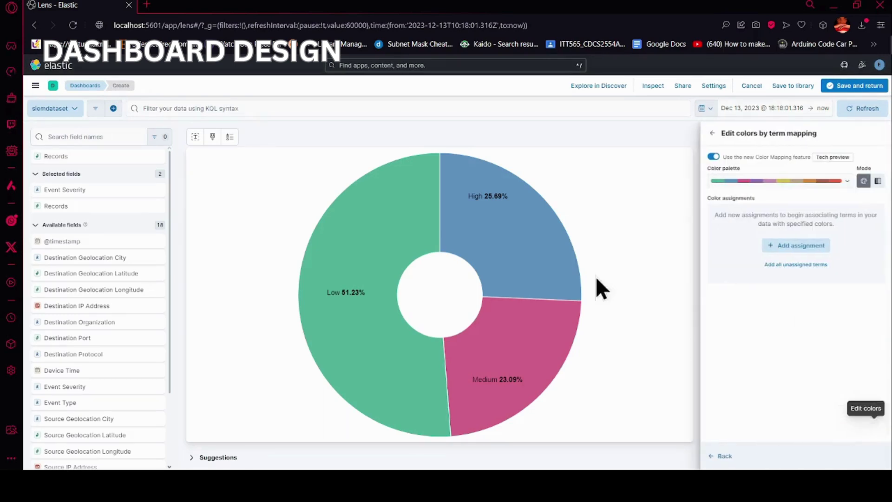
click(713, 157)
click(797, 184)
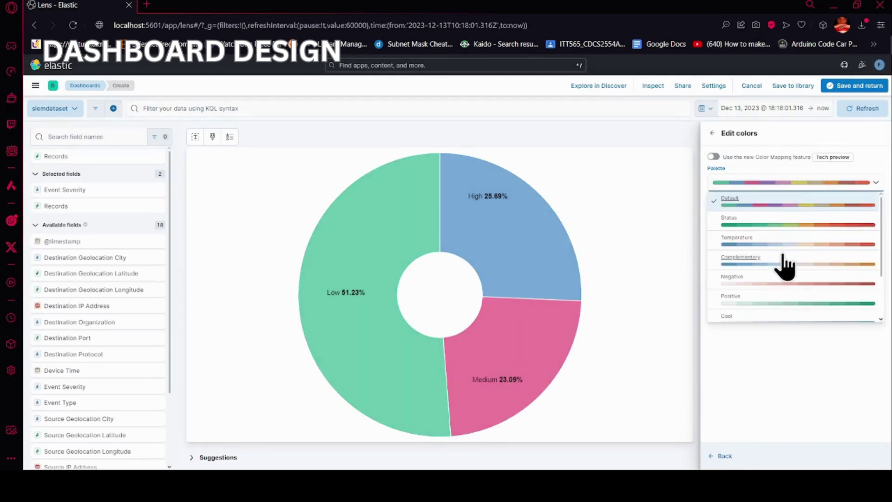
click(790, 240)
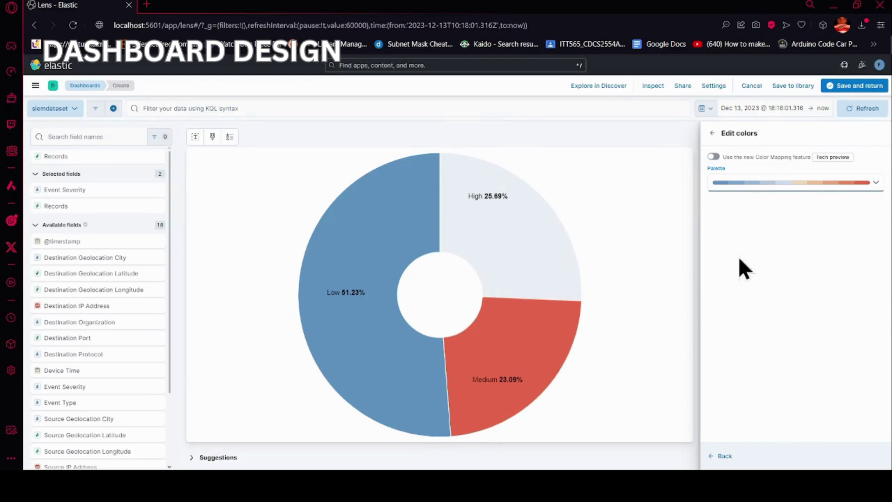
Step: Apply the blue-to-orange palette to the Event Severity donut, save it to the dashboard and view it beside the existing panels
click(766, 186)
click(789, 267)
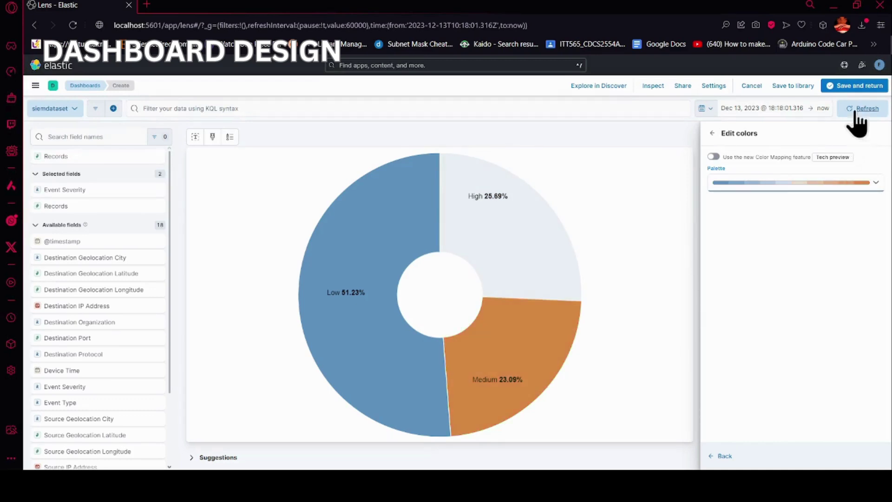
click(855, 86)
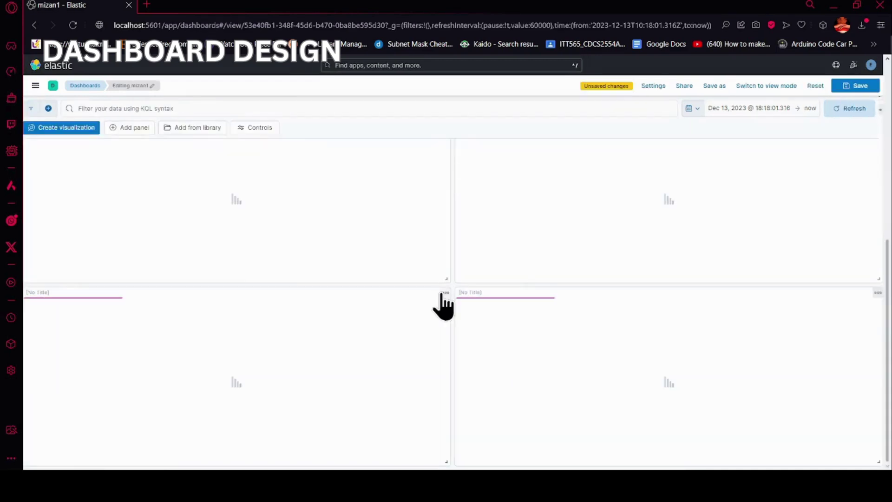
scroll(463, 316, up, 5)
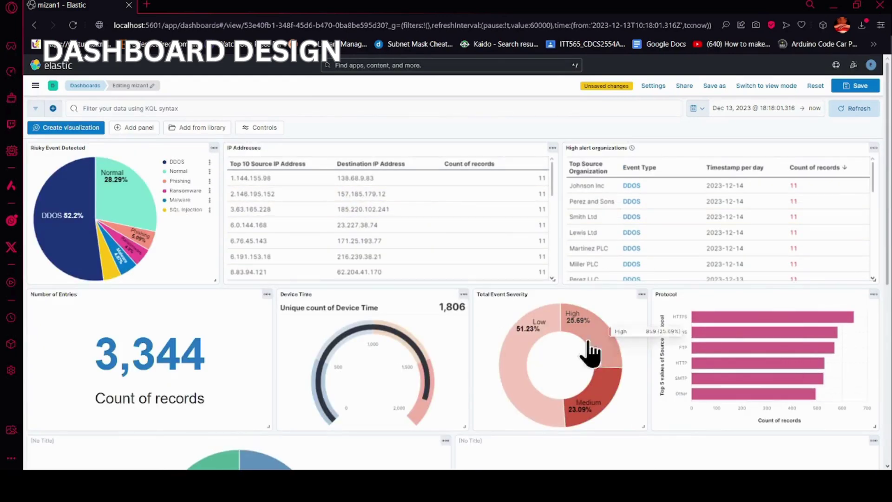
mouse_move(534, 337)
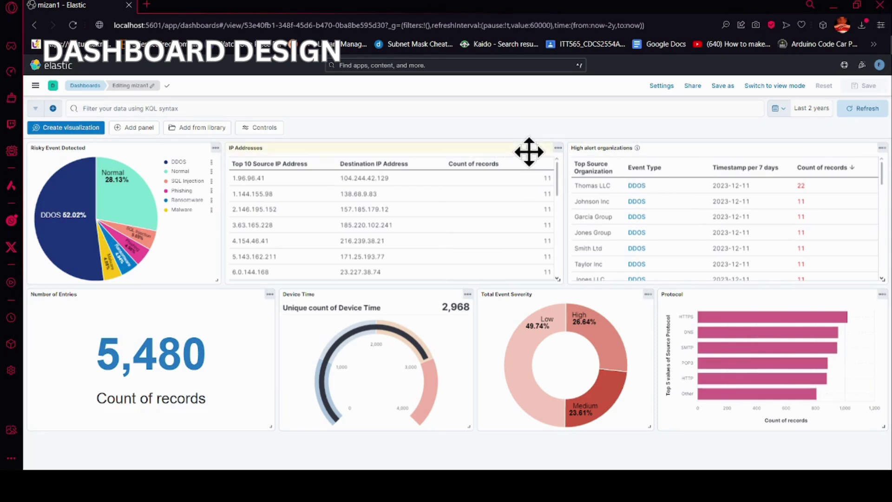
Step: Create a dashboard visualization of the Source IP Address field and set its type to Table
click(70, 128)
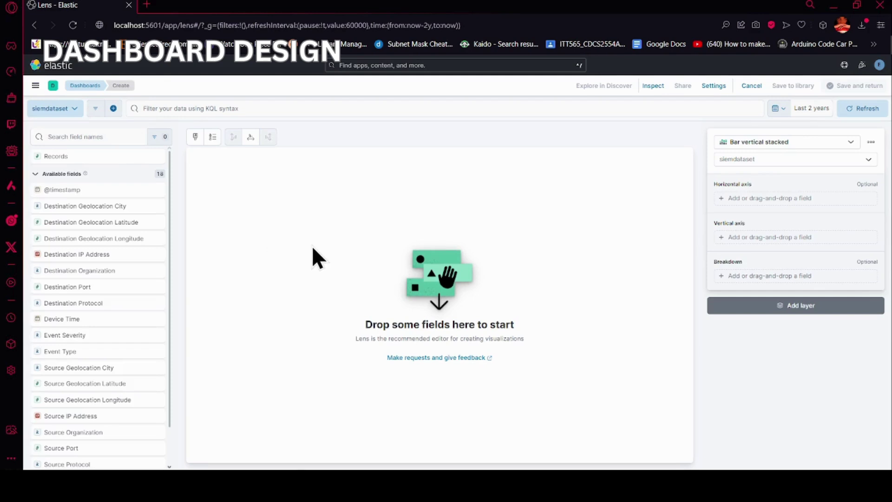
scroll(123, 254, down, 1)
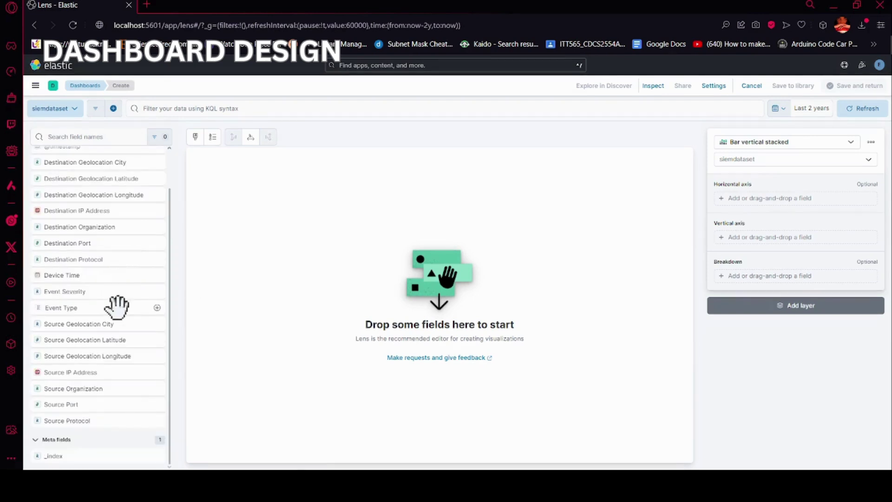
drag(113, 369, 422, 344)
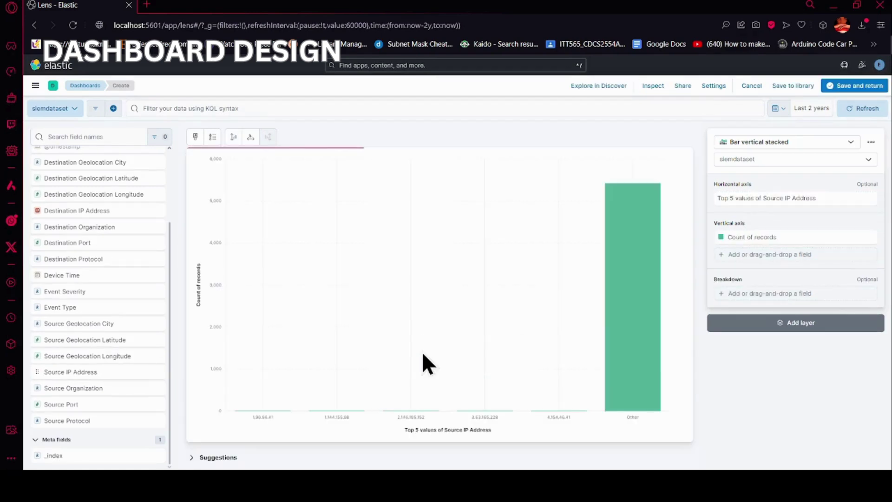
click(848, 148)
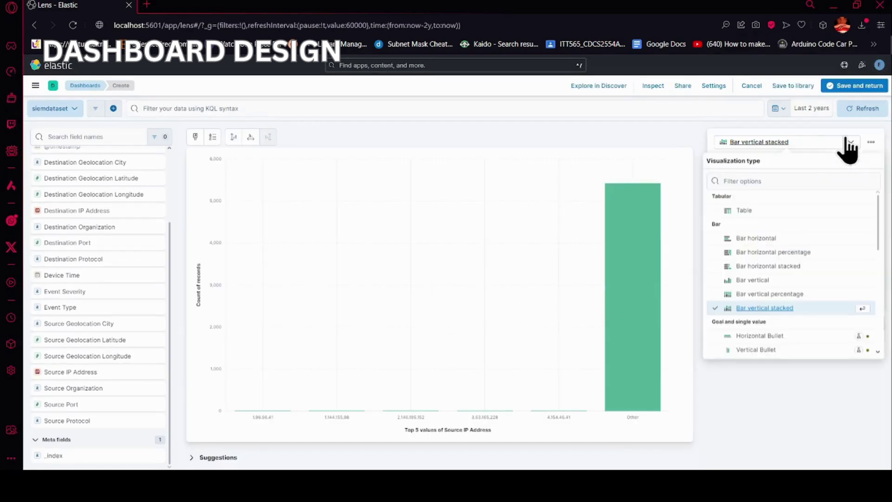
click(787, 210)
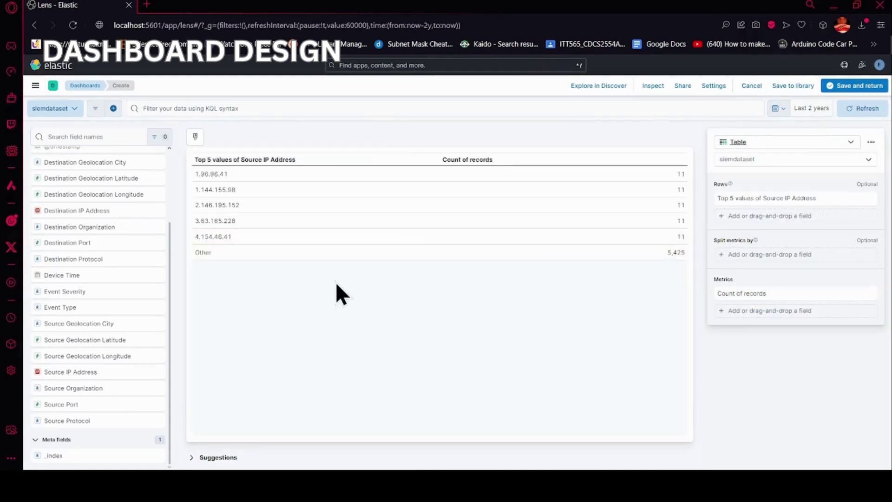
Step: Add Destination IP Address as a row field of the source IP table and save the table to the dashboard
scroll(130, 297, up, 3)
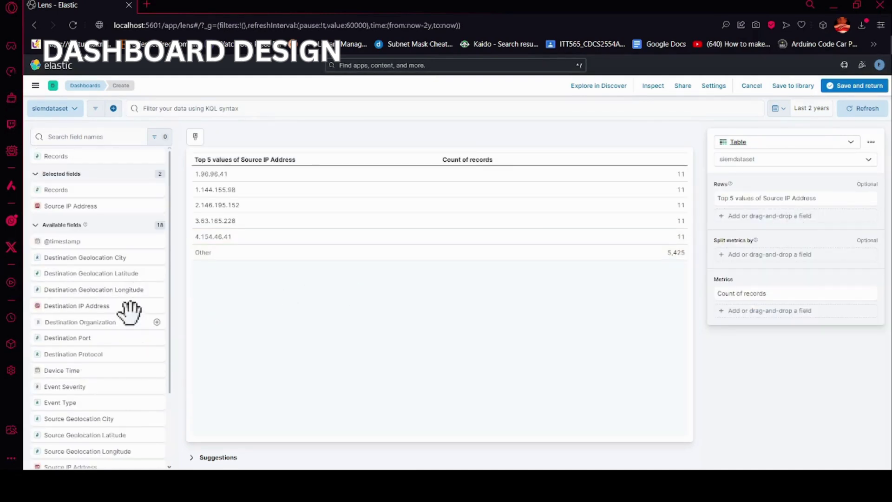
drag(131, 305, 335, 316)
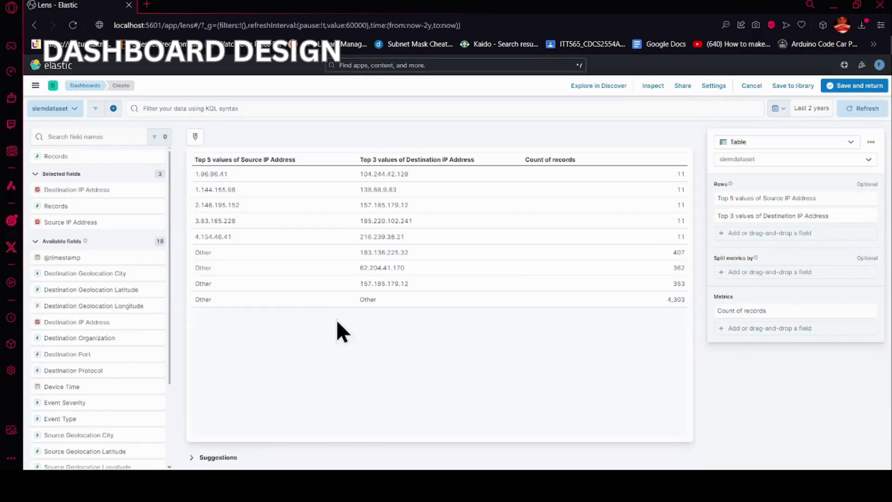
click(862, 88)
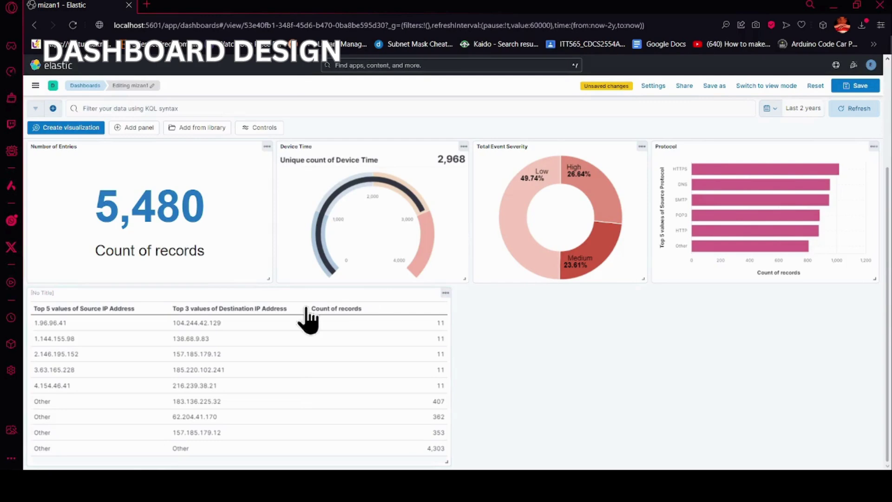
scroll(533, 267, up, 5)
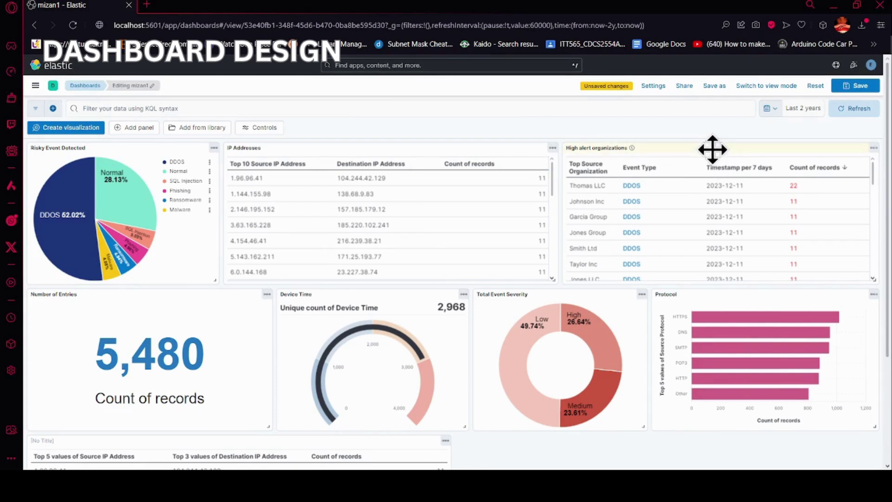
Step: Create another dashboard visualization from the Source Organization field and set its type to Table
click(82, 132)
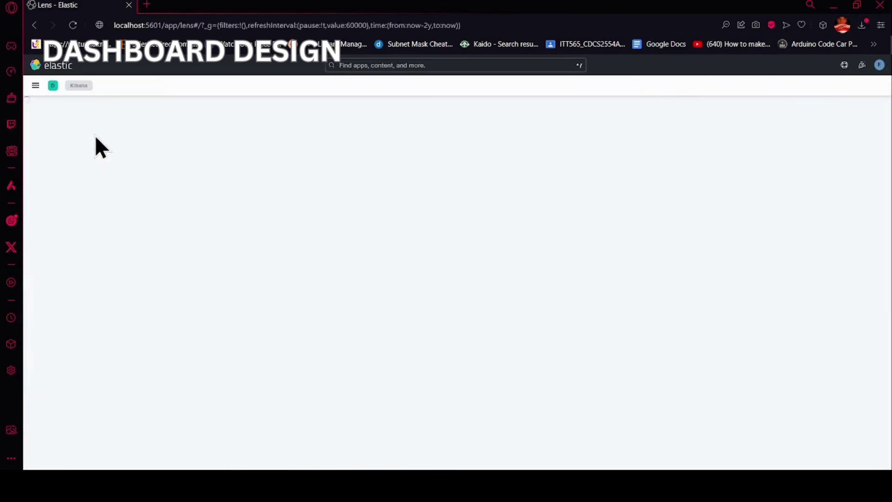
scroll(135, 269, down, 2)
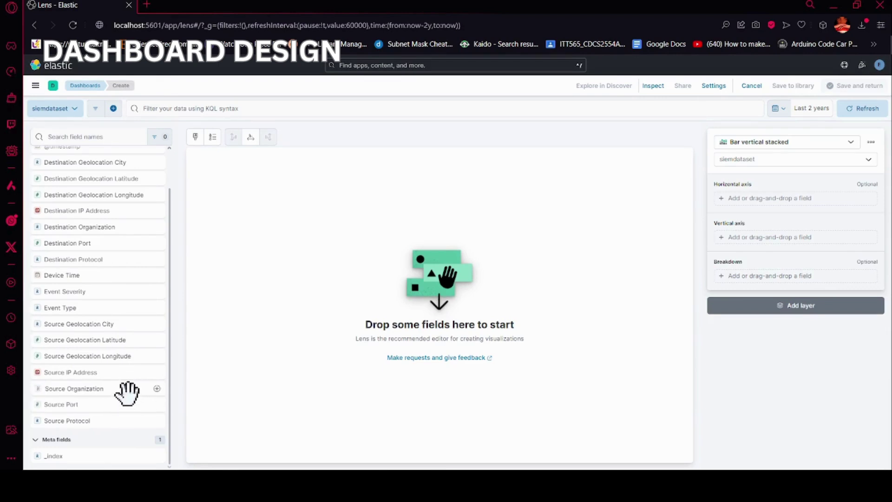
drag(127, 388, 447, 321)
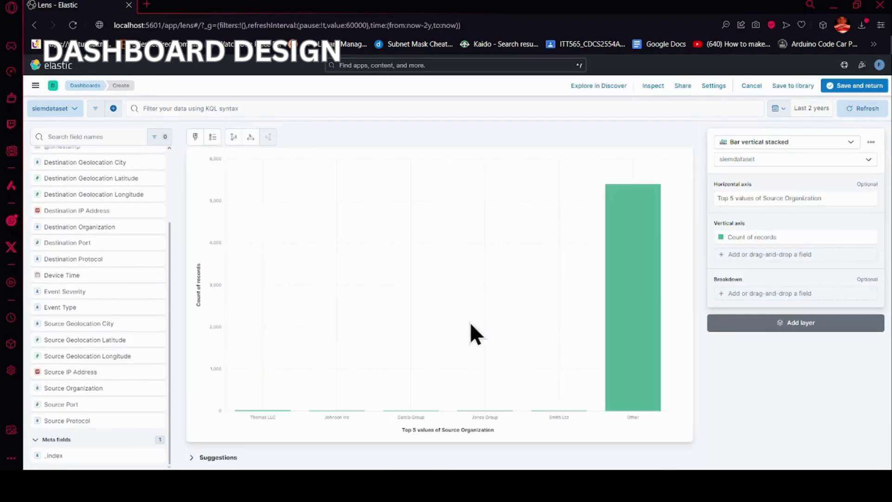
click(848, 142)
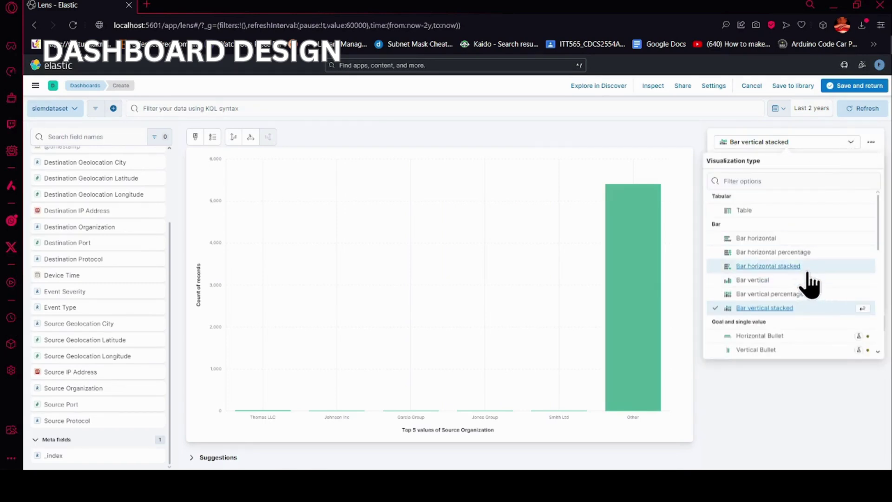
click(778, 210)
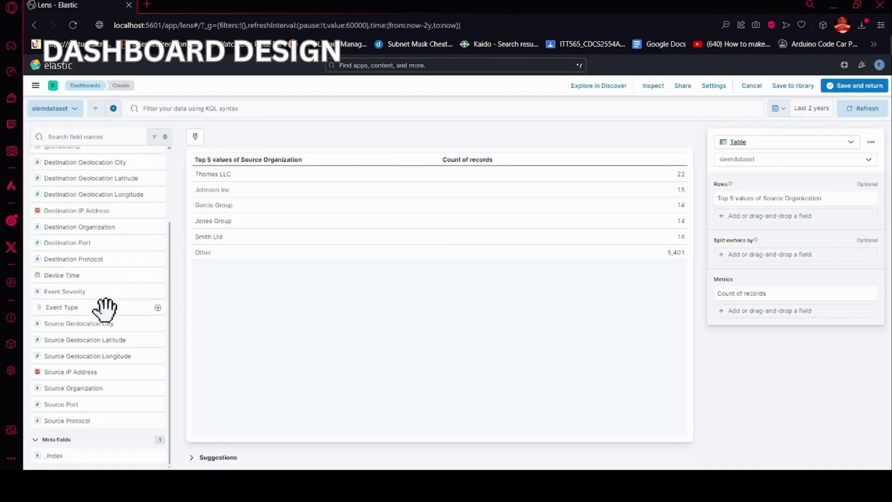
scroll(121, 301, up, 2)
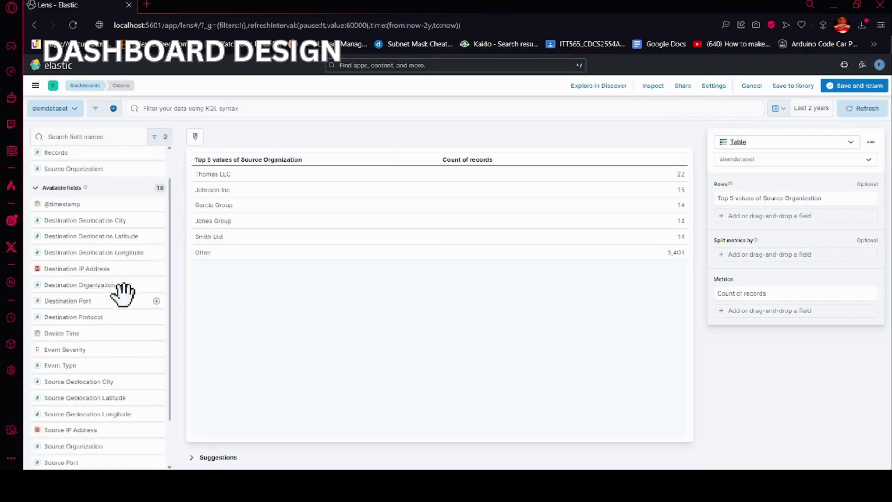
scroll(122, 304, down, 2)
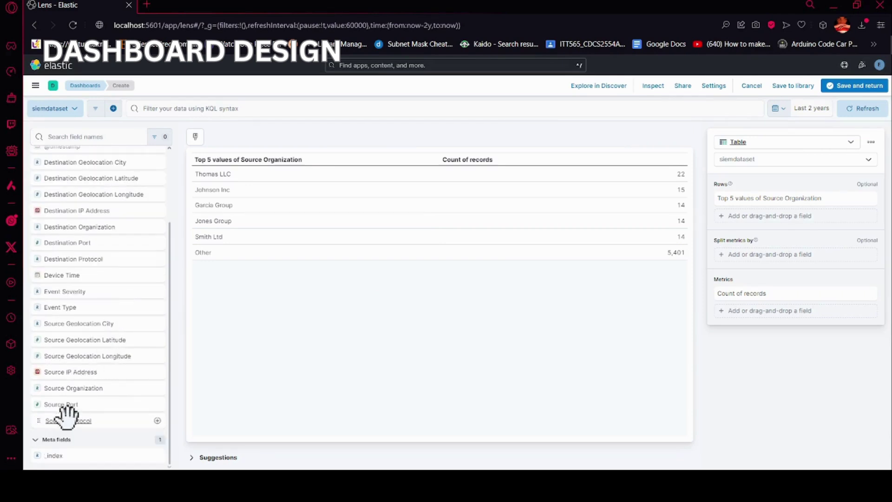
drag(99, 307, 324, 284)
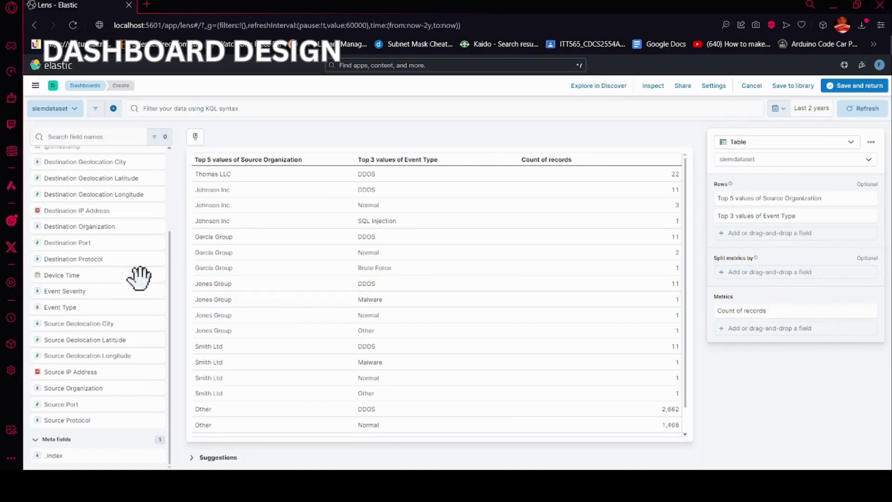
scroll(108, 277, up, 3)
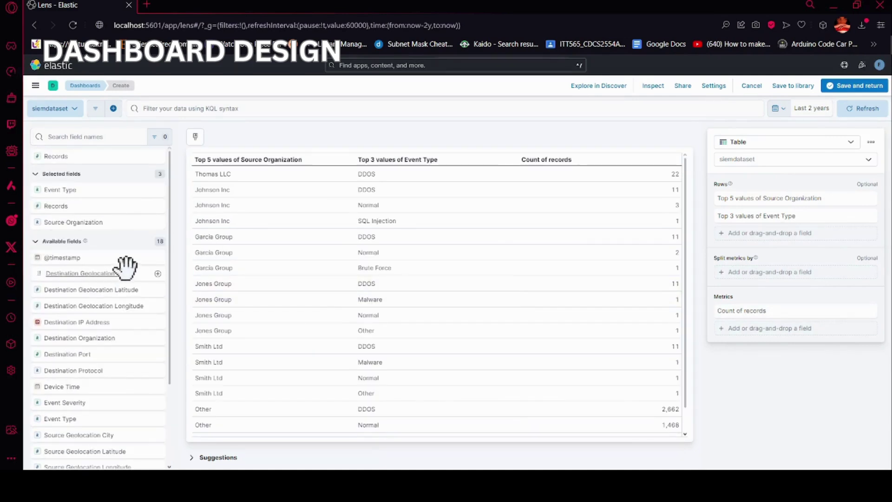
drag(134, 259, 327, 279)
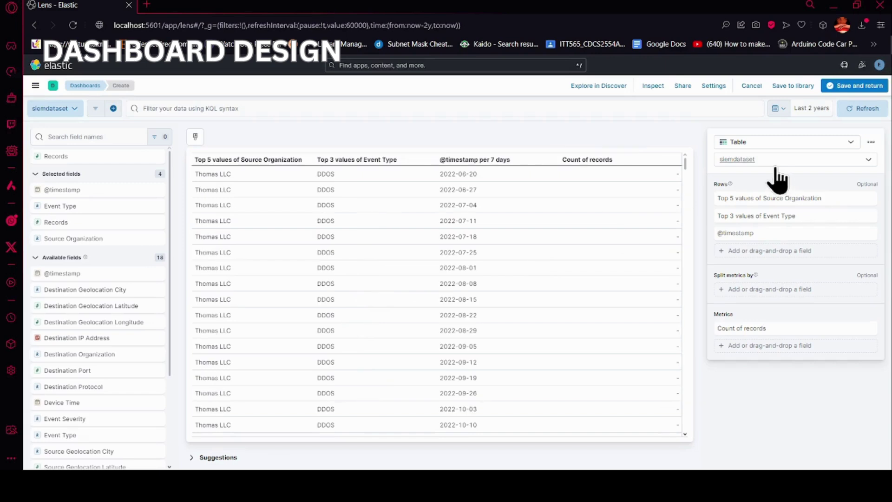
click(874, 87)
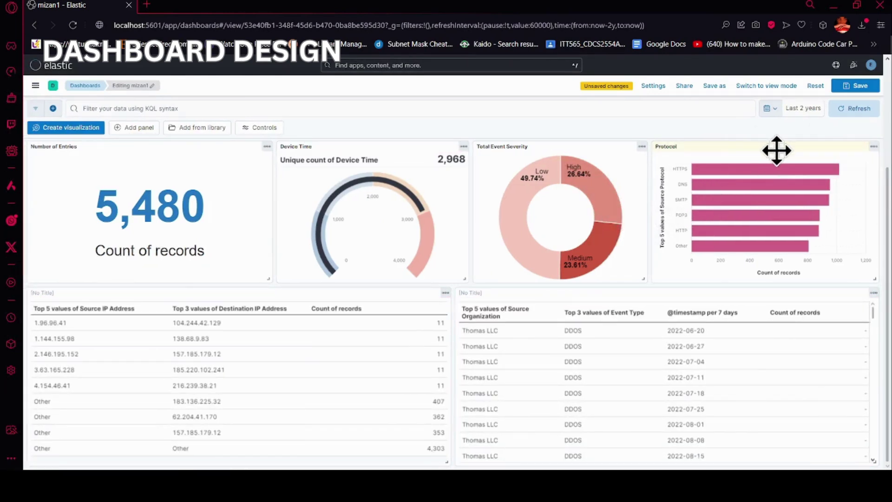
Step: Create a Bar horizontal visualization of the Source Protocol field and save it to the dashboard
click(74, 129)
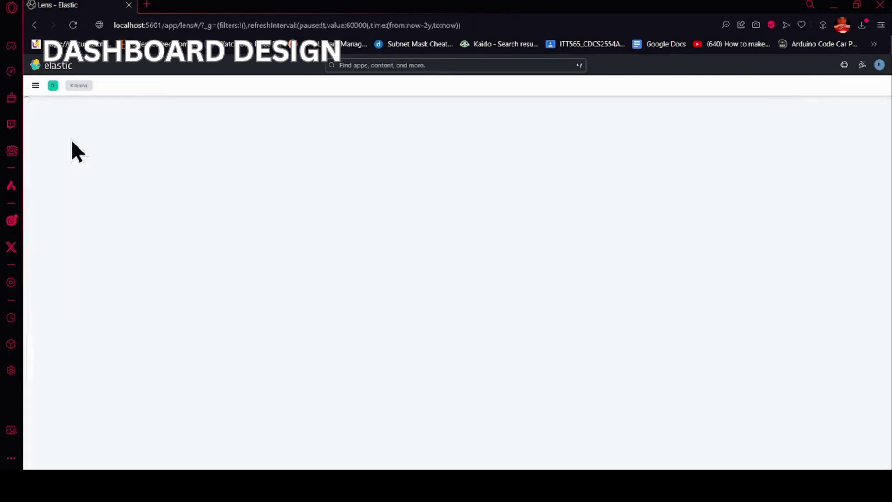
scroll(132, 288, down, 2)
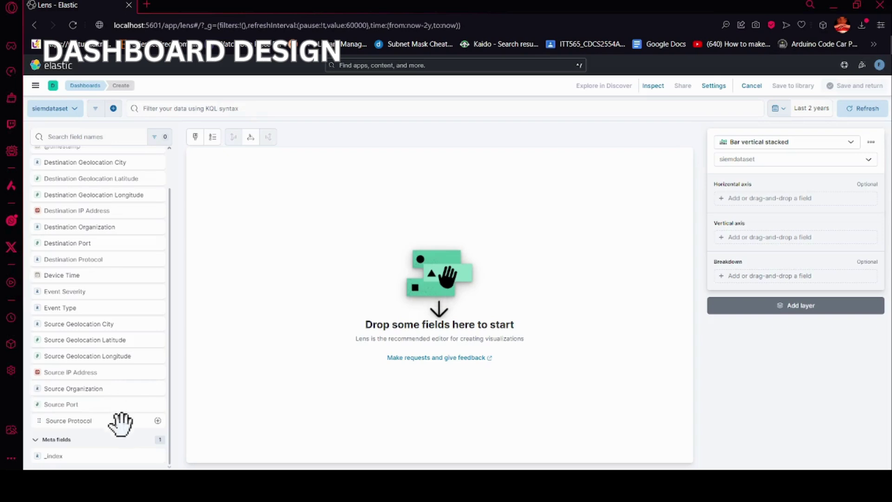
drag(120, 421, 497, 310)
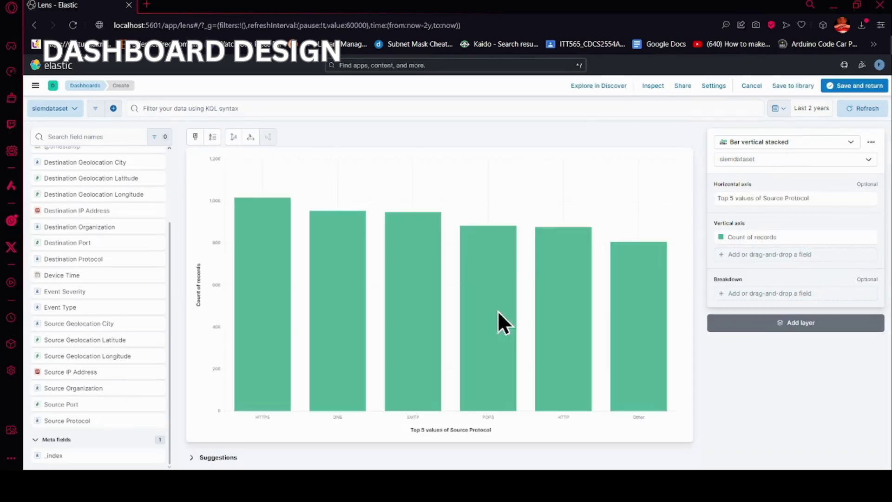
click(840, 143)
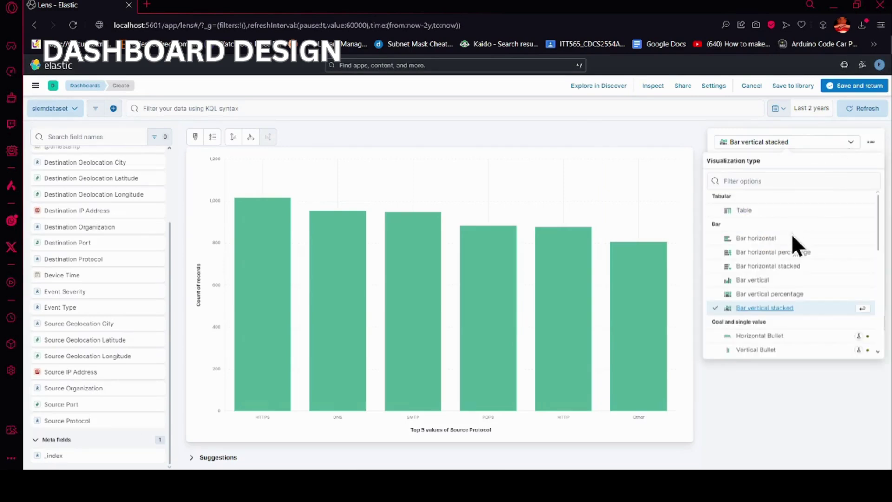
click(756, 238)
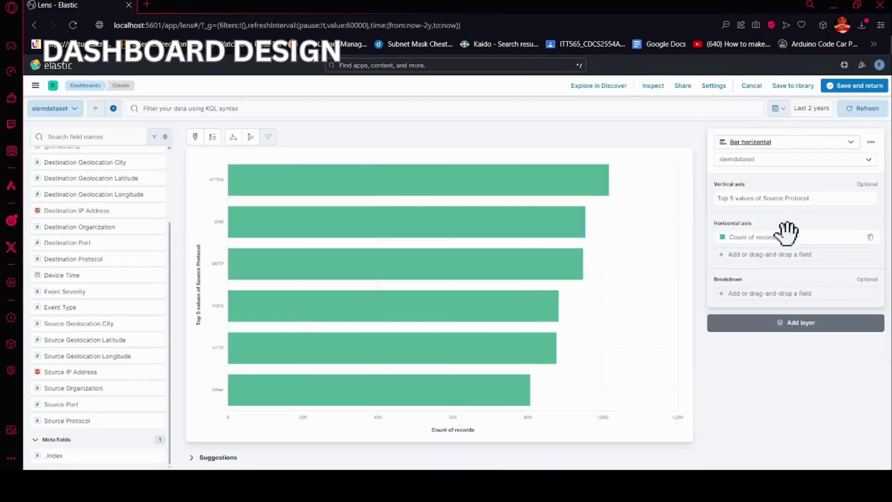
click(846, 86)
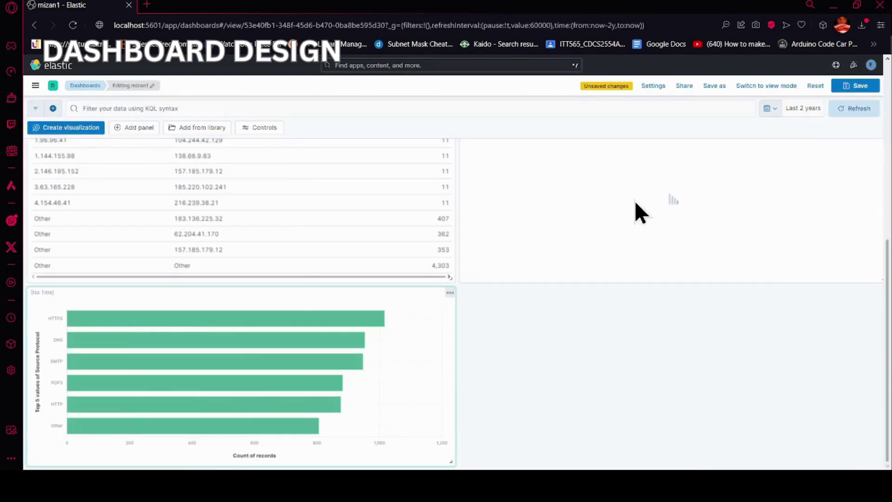
Step: Compare the new untitled tables and protocol bar chart with the dashboard's existing titled panels
scroll(588, 232, up, 4)
scroll(587, 232, down, 3)
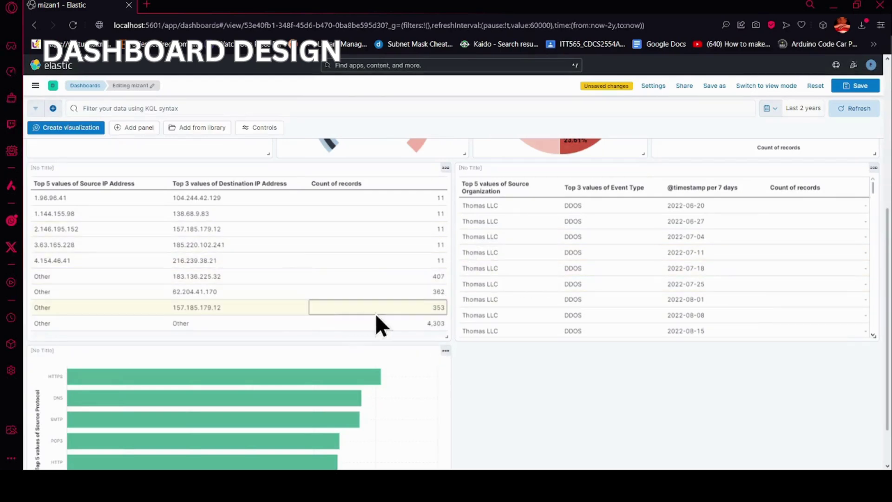
scroll(307, 306, up, 1)
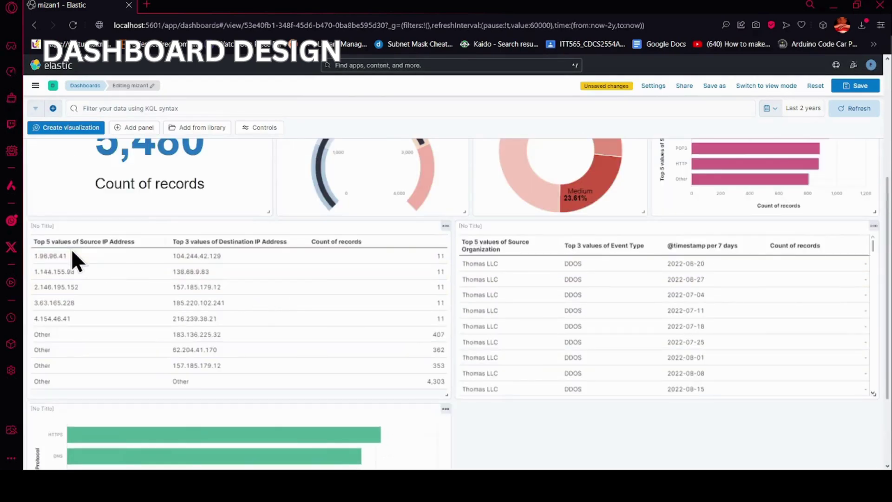
scroll(93, 260, up, 1)
scroll(298, 321, down, 1)
scroll(404, 307, up, 1)
scroll(441, 292, up, 3)
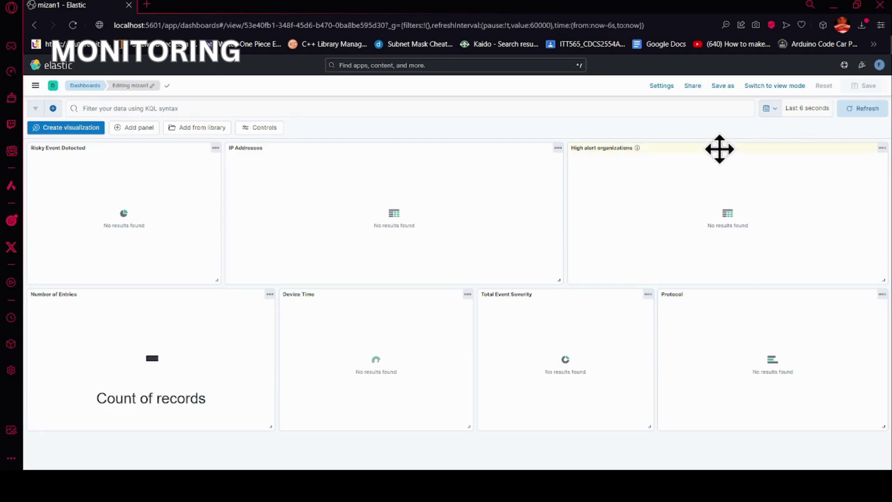
Step: Set the dashboard's time range start to the absolute date Jun 13, 2023 and apply it
click(802, 109)
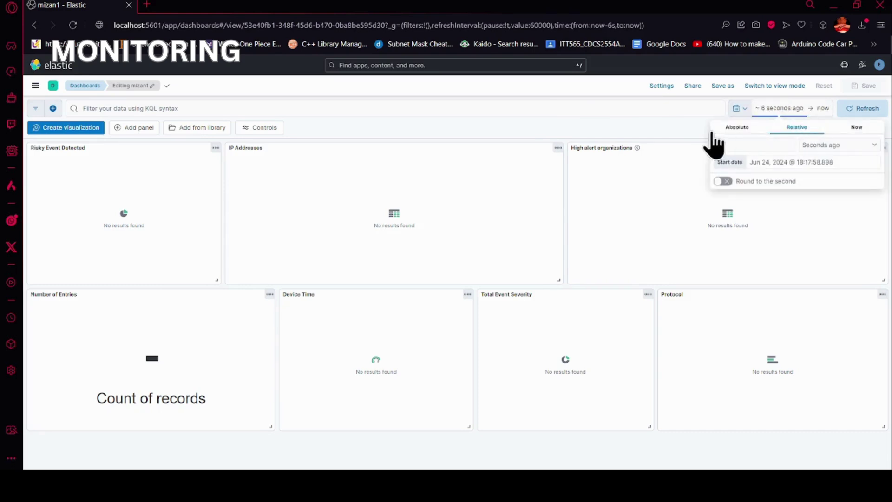
click(739, 128)
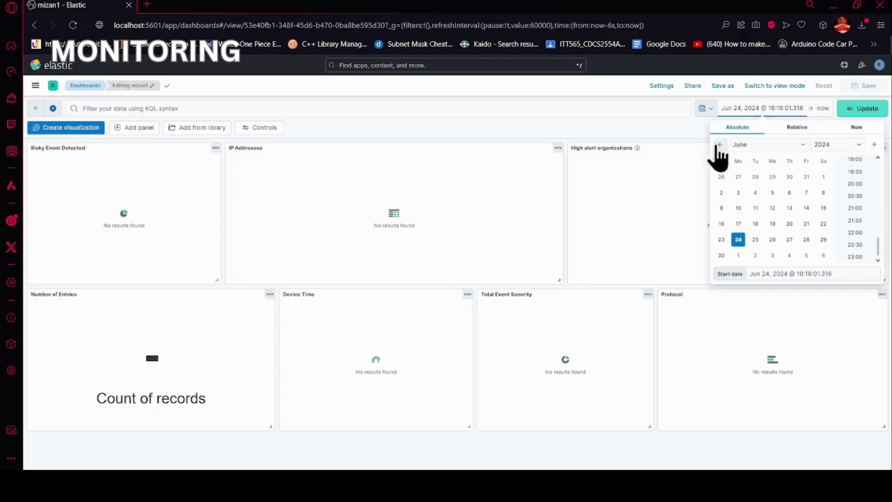
click(840, 146)
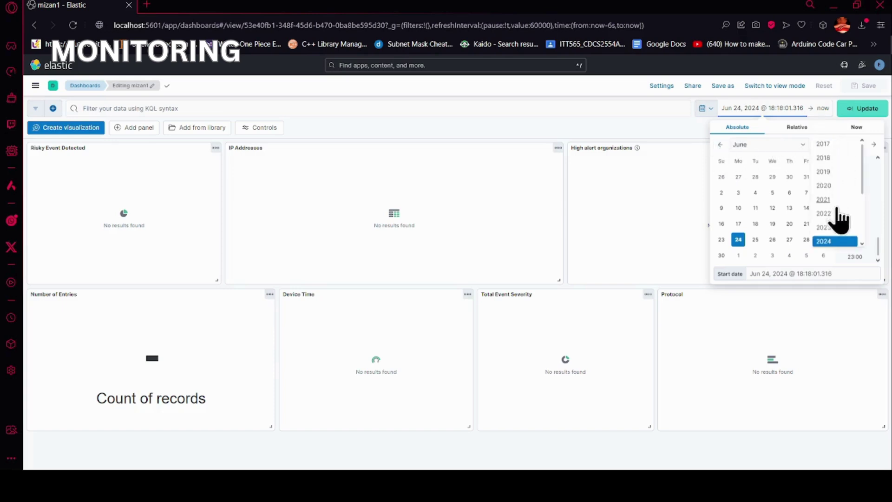
click(834, 232)
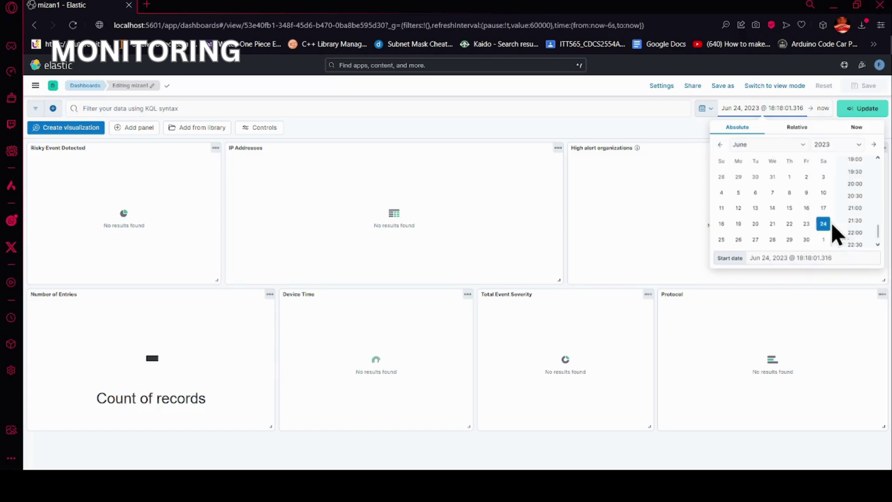
click(755, 207)
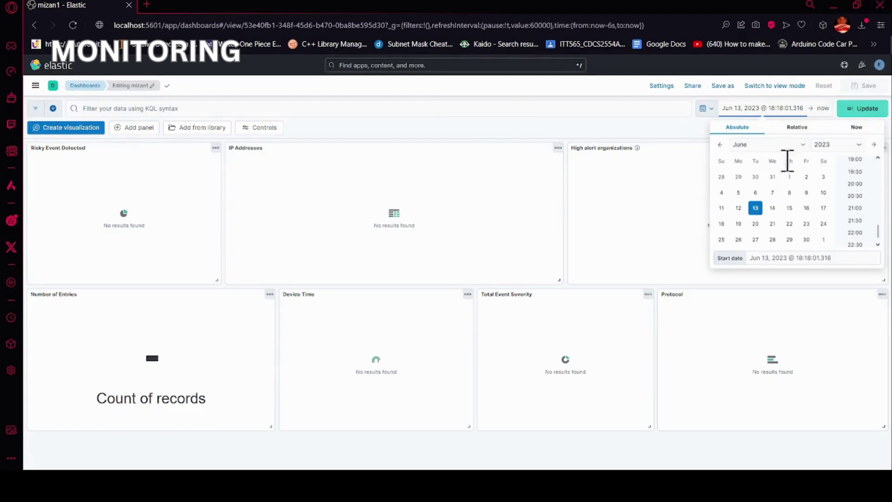
click(863, 110)
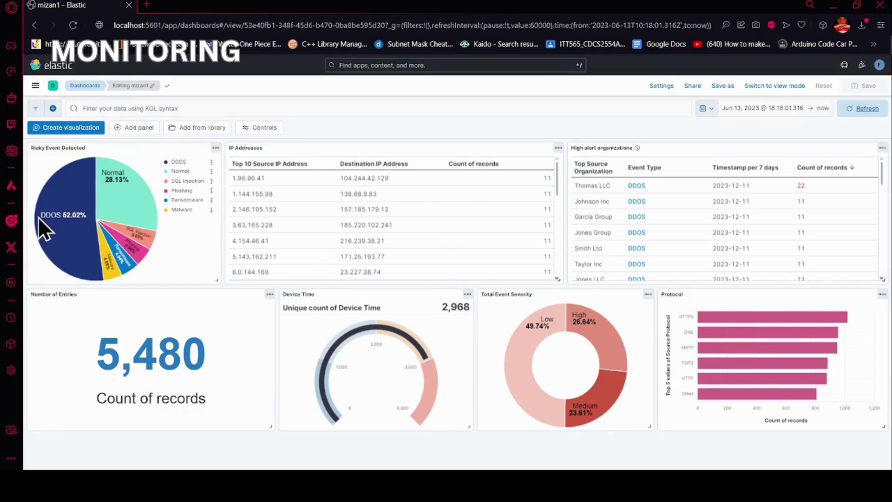
Step: Filter the dashboard to DDOS events to review their IP addresses and organizations, and switch the event type filter to Malware
mouse_move(65, 215)
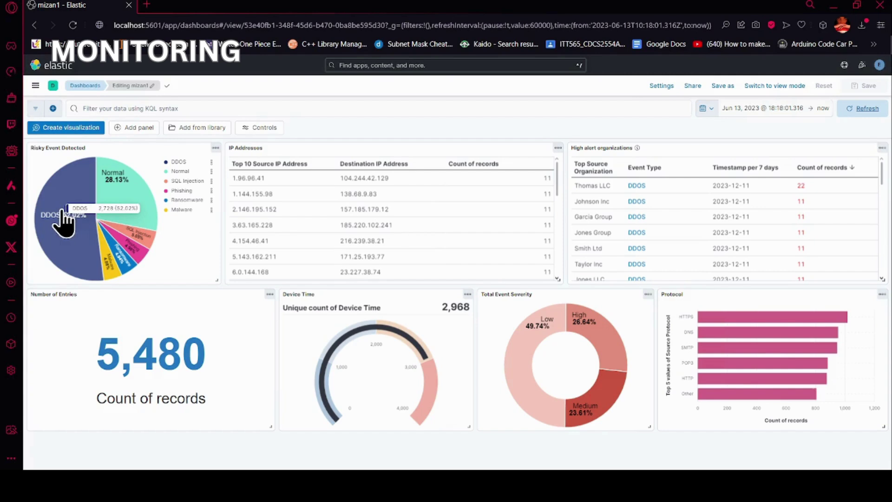
click(61, 214)
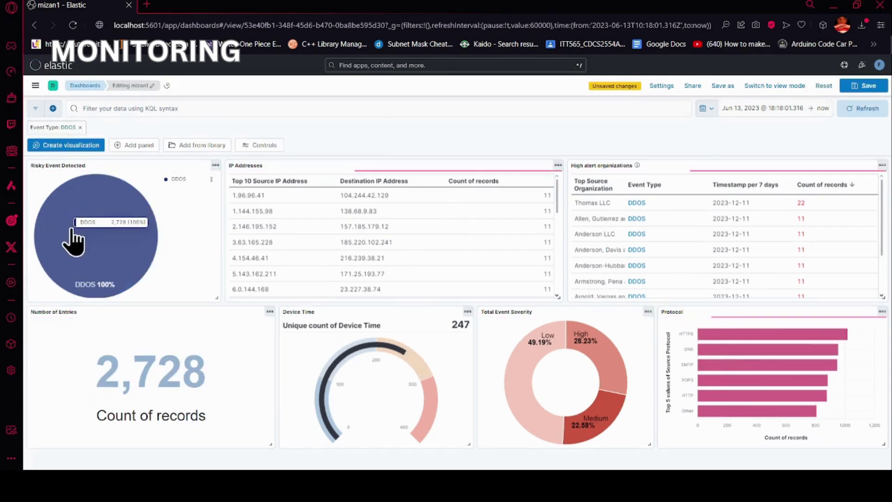
click(249, 198)
mouse_move(284, 201)
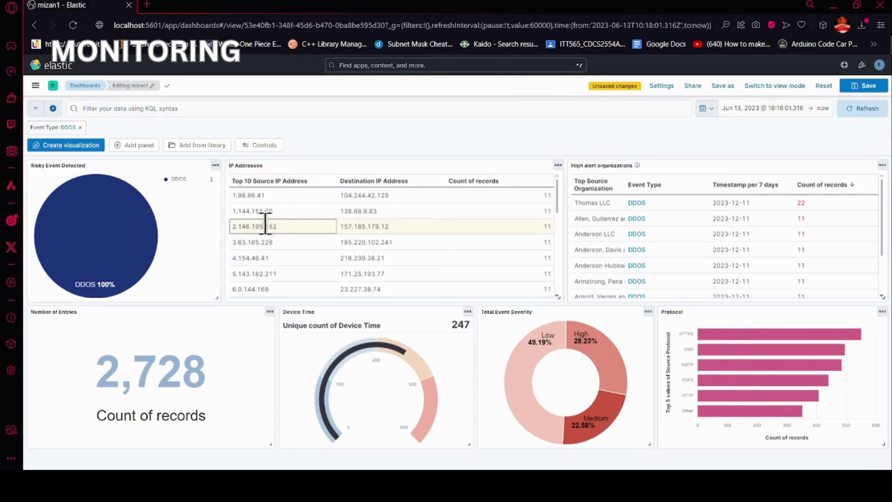
mouse_move(605, 203)
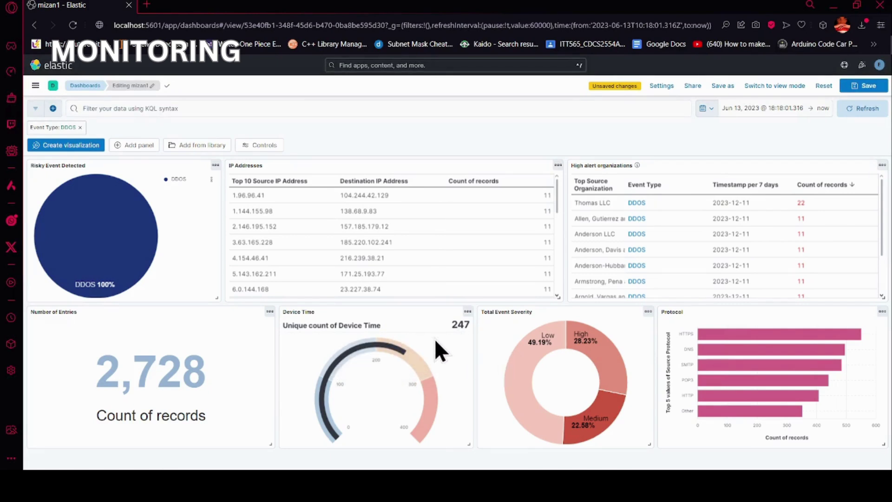
click(80, 128)
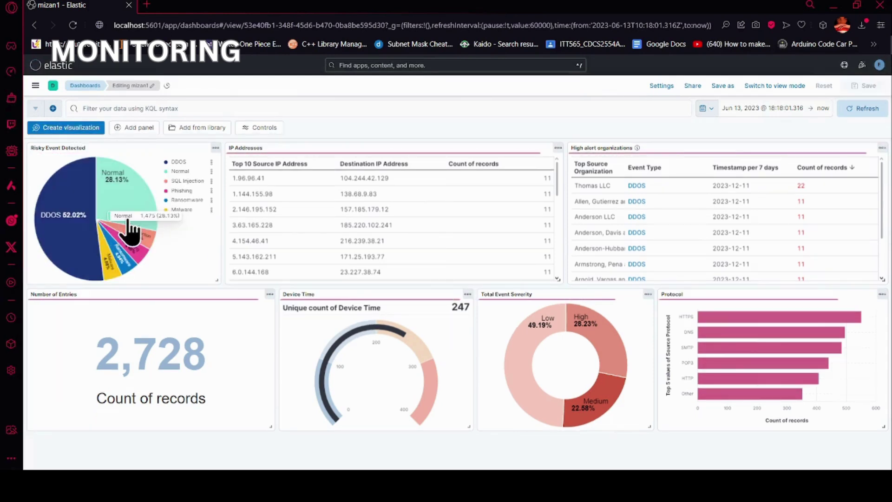
click(112, 275)
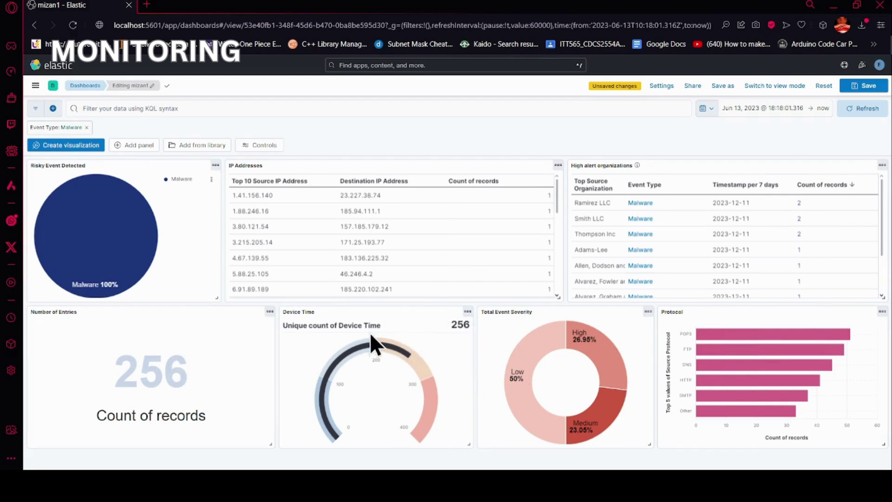
Step: Set the time range's absolute start date to Dec 14, 2023 and update the dashboard
click(750, 108)
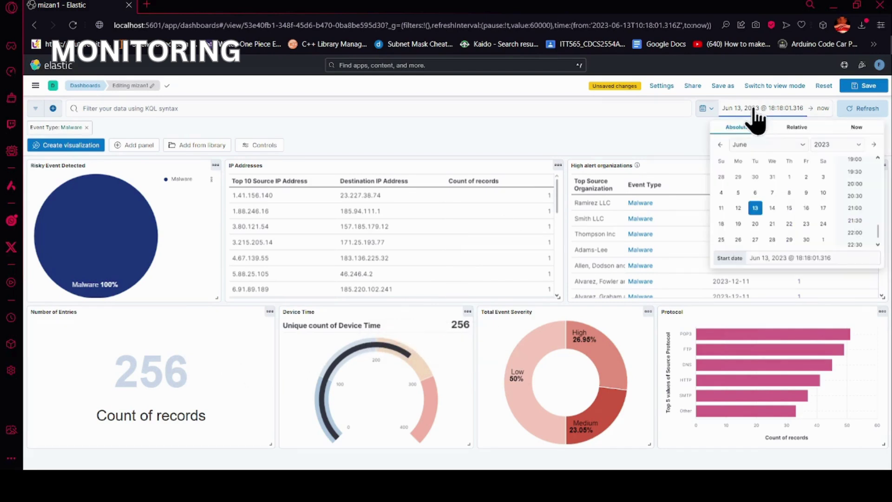
click(772, 209)
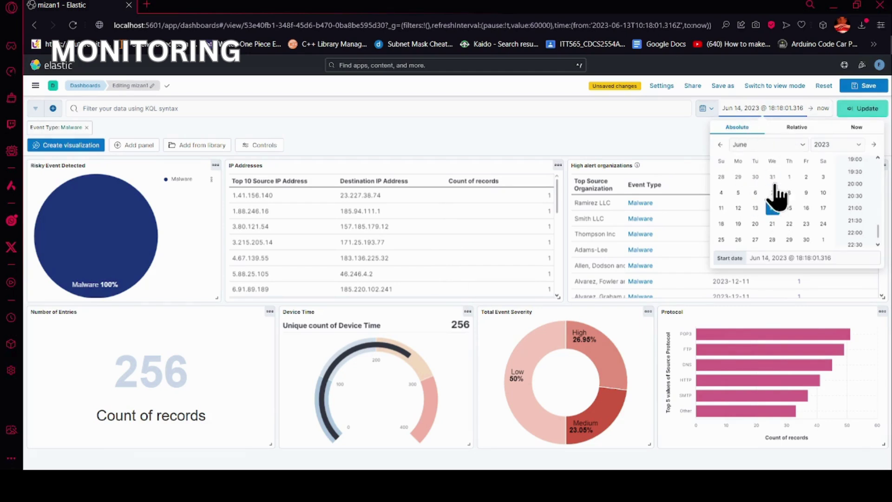
click(761, 147)
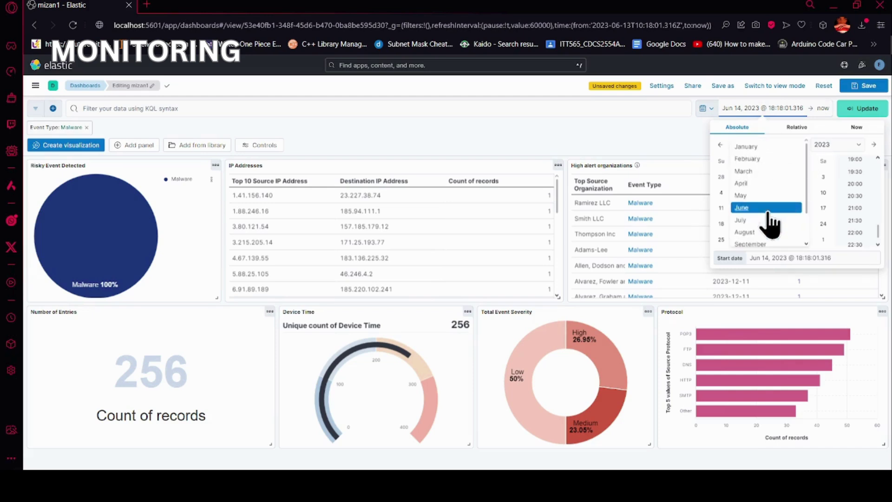
scroll(769, 218, down, 3)
click(762, 235)
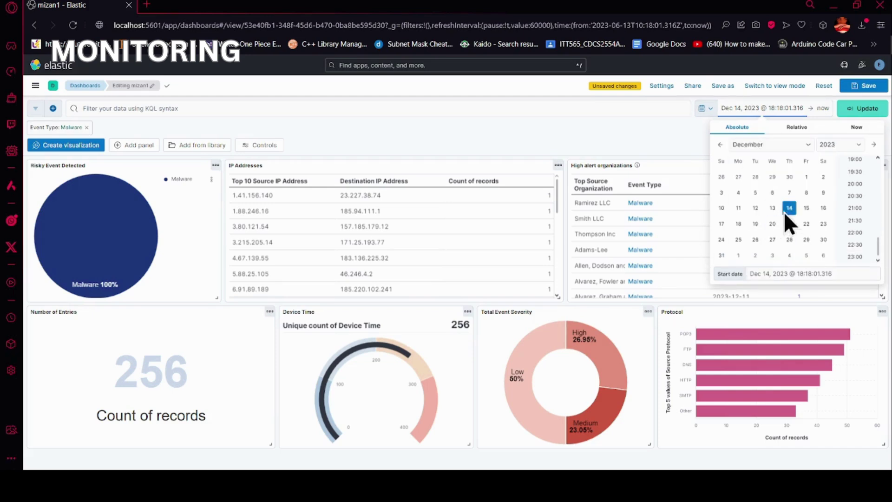
click(865, 110)
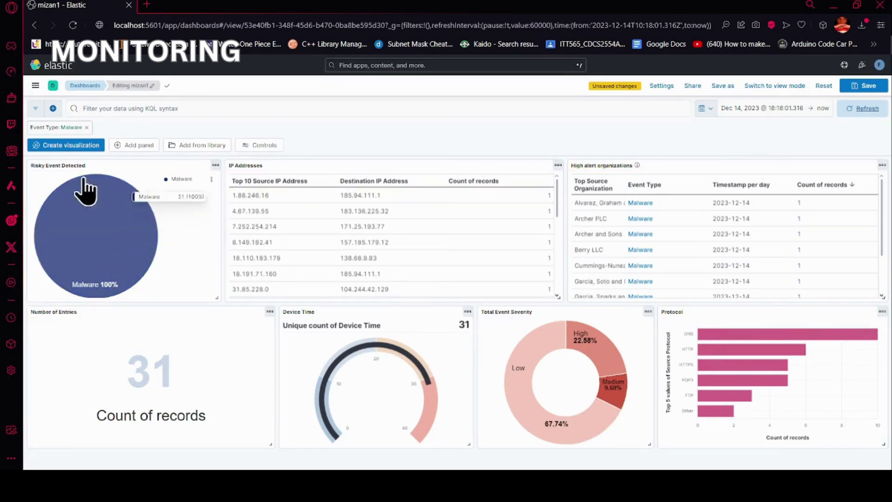
Step: Replace the Malware filter with Brute Force and examine the source organizations in the High alert organizations table
click(86, 128)
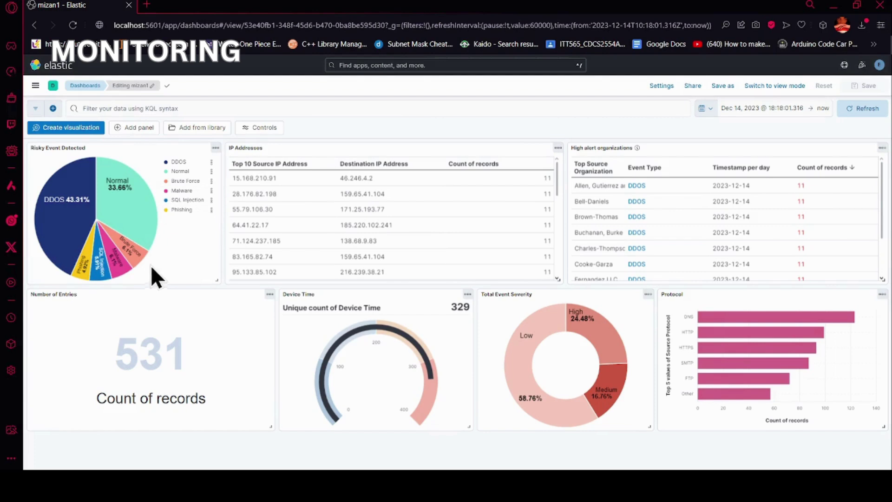
click(138, 257)
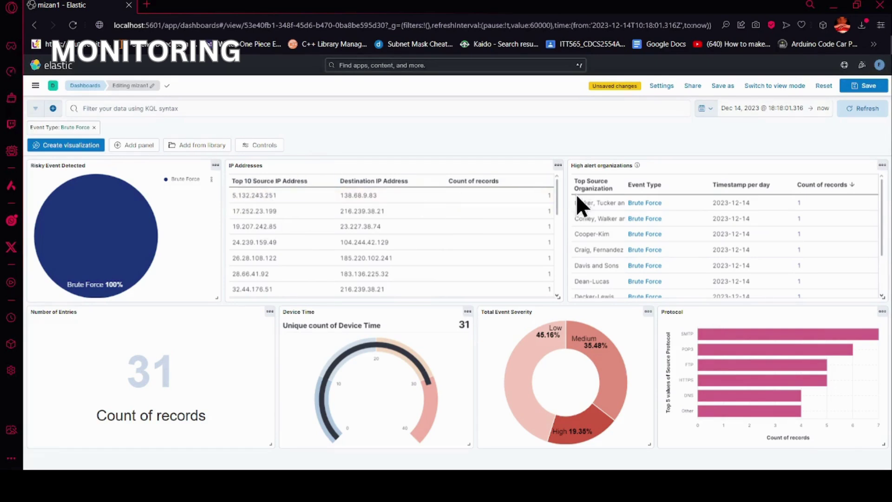
click(587, 203)
Step: Replace the Brute Force filter with SQL Injection and examine the entry count and Device Time gauge
click(94, 128)
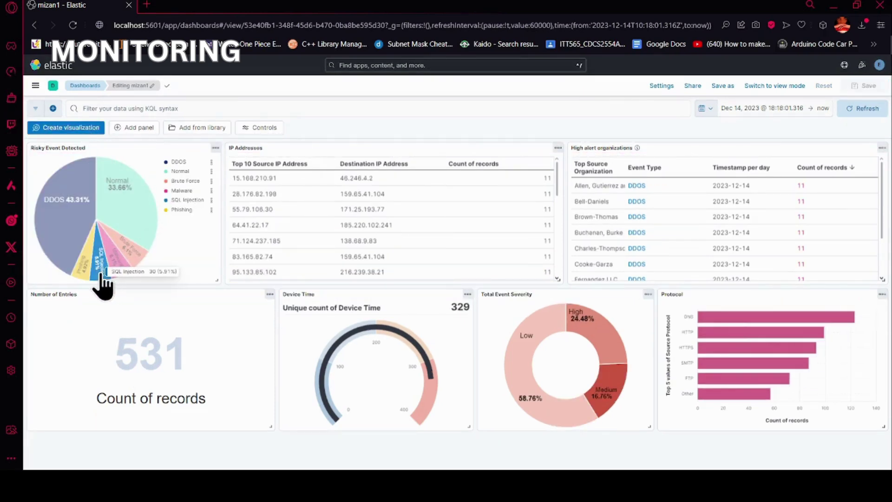
click(100, 275)
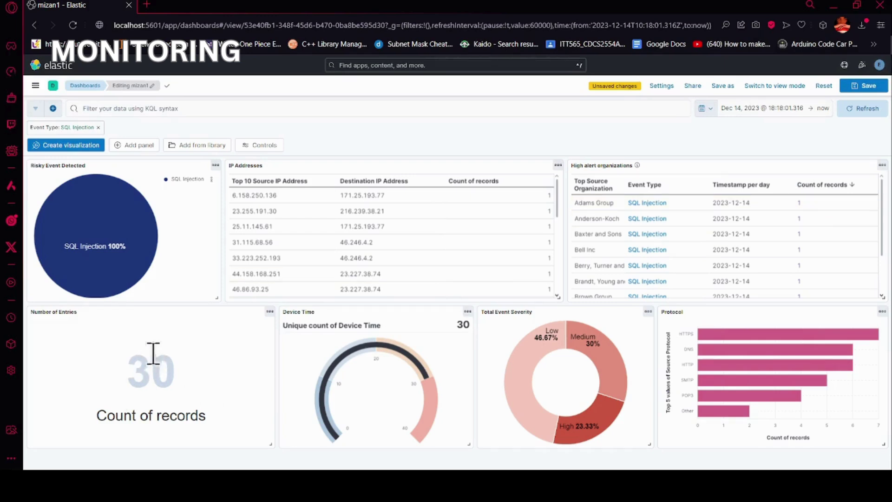
mouse_move(411, 341)
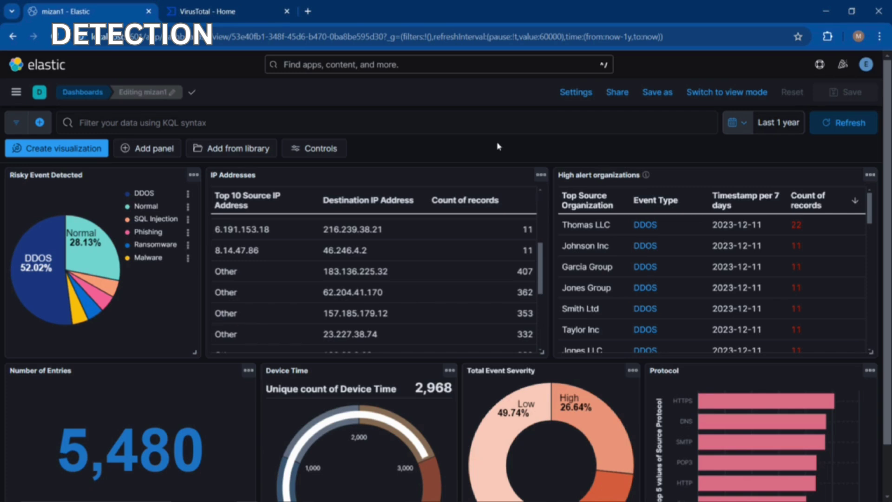
Step: Copy the destination IP address 46.246.4.2 from the IP Addresses table
mouse_move(355, 246)
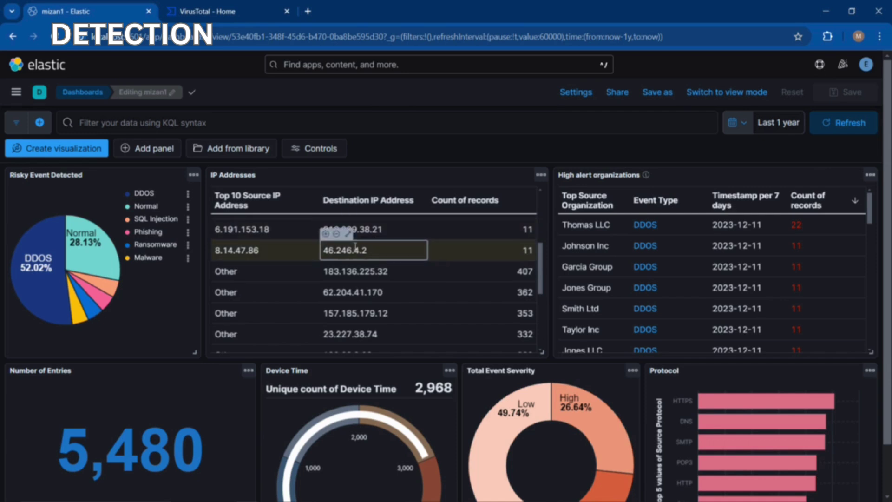
click(327, 249)
drag(327, 250, 370, 255)
key(ctrl+c)
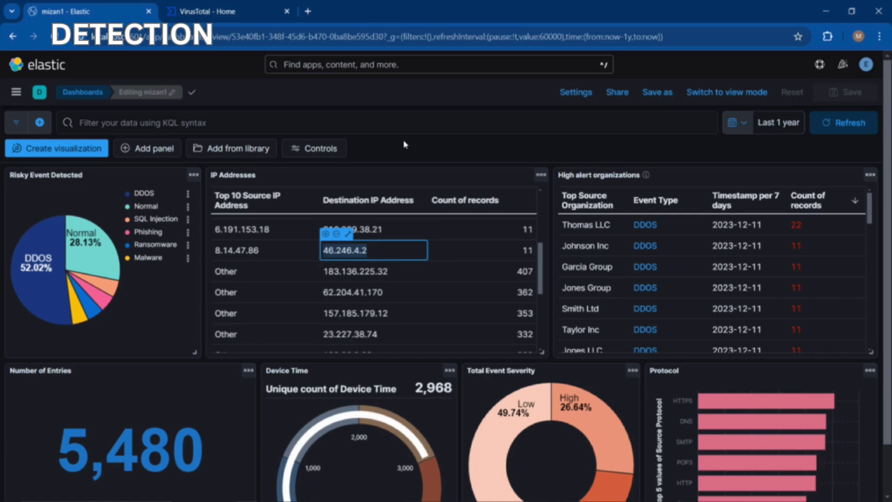
Step: Switch to VirusTotal and search for the copied IP address 46.246.4.2
click(247, 22)
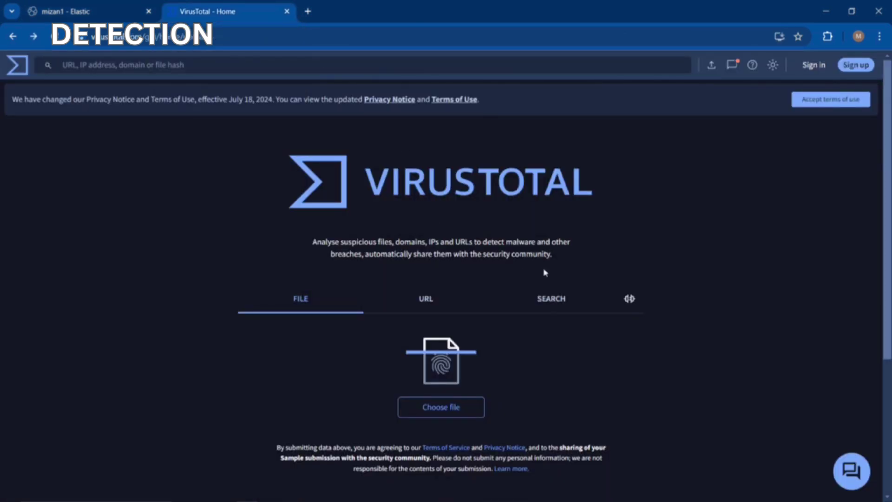
click(542, 301)
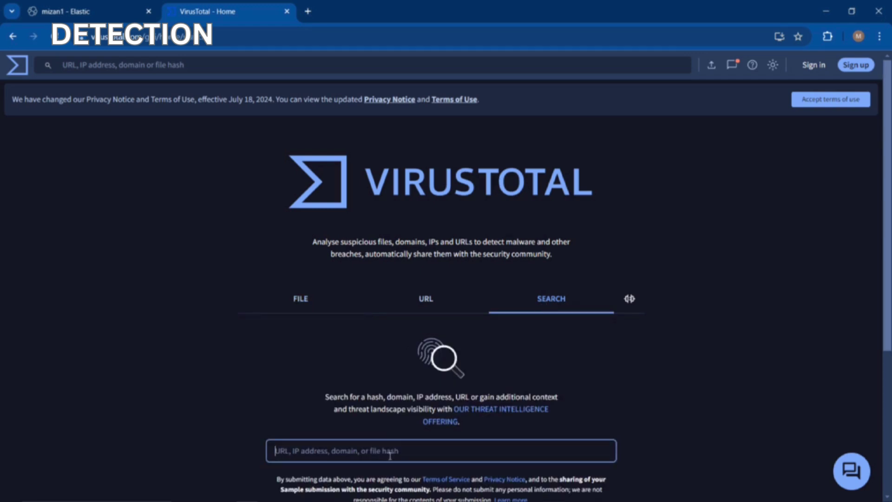
key(ctrl+v)
key(Return)
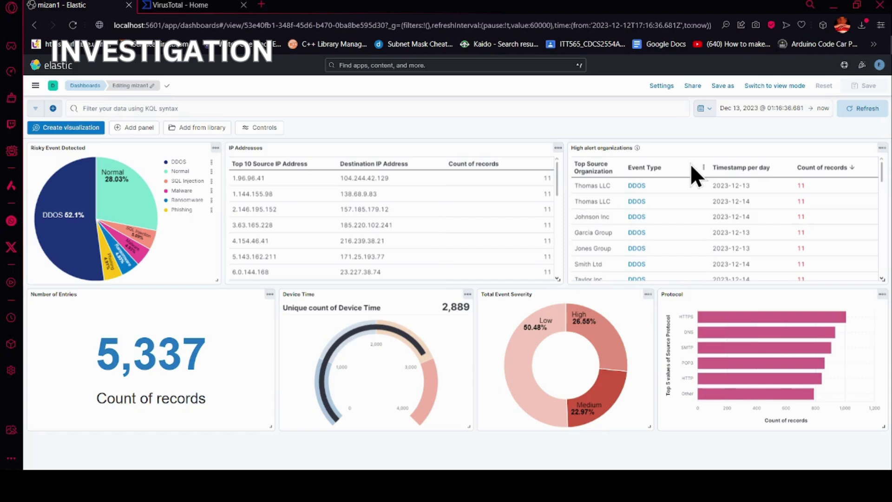
click(215, 10)
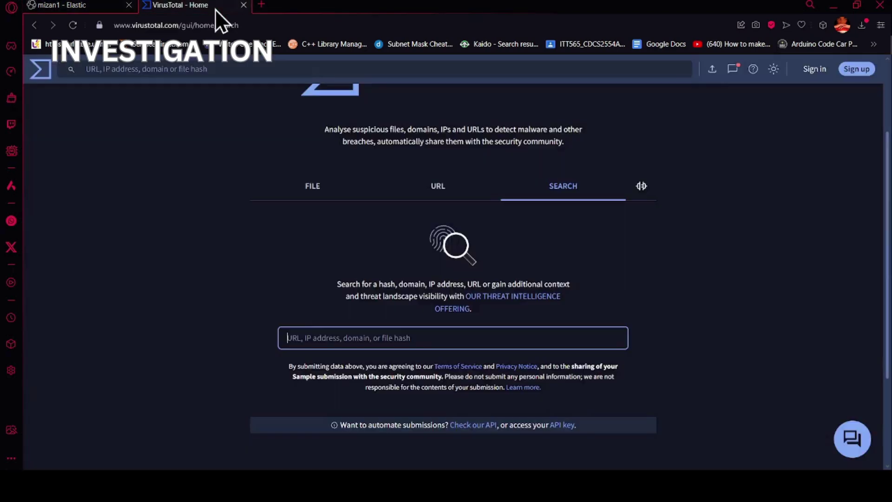
click(77, 4)
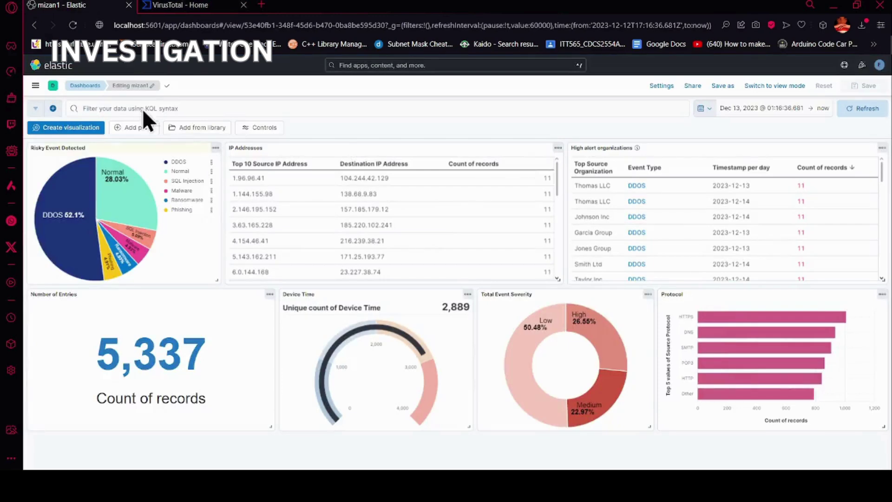
click(165, 7)
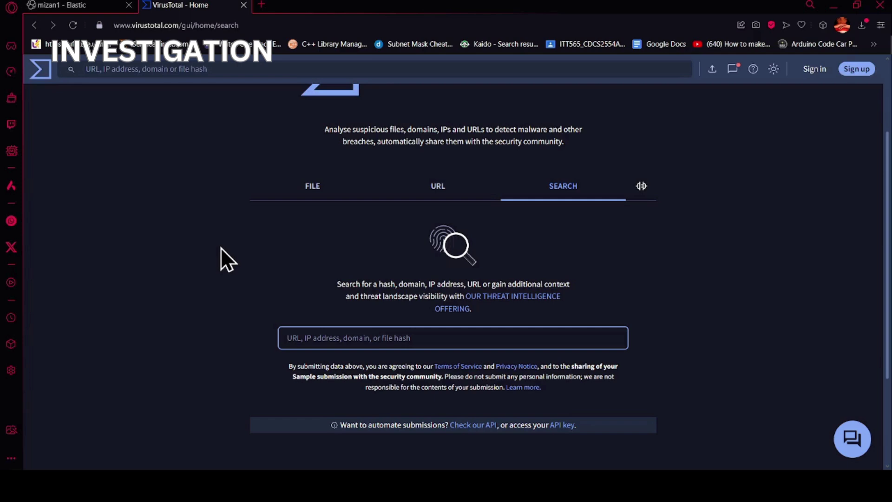
click(30, 6)
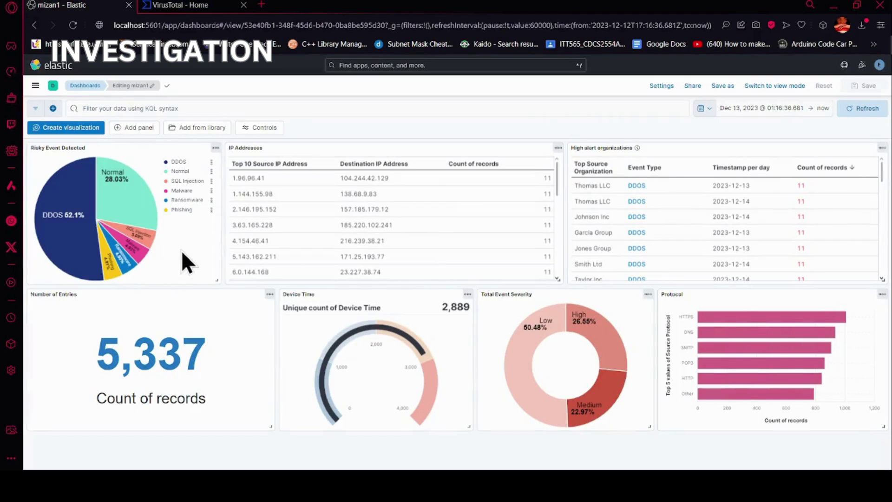
Step: Filter the dashboard to DDOS events from the Risky Event Detected chart and examine their destination IP addresses
mouse_move(58, 224)
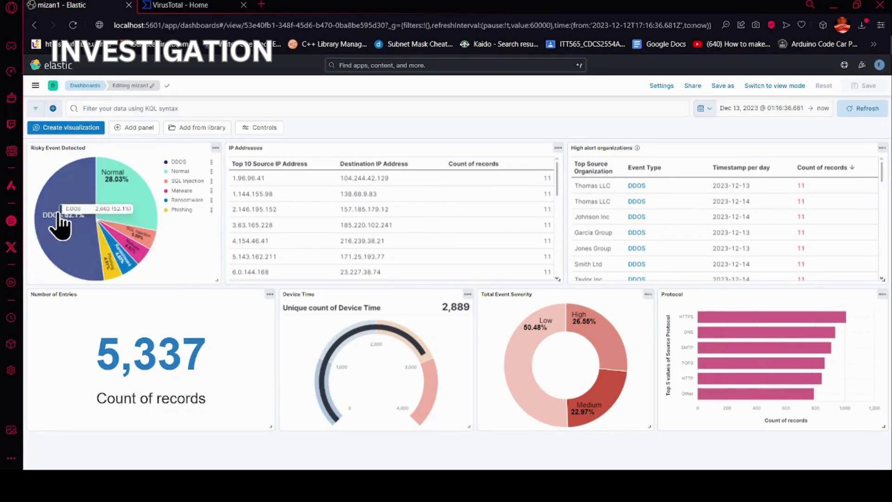
mouse_move(107, 190)
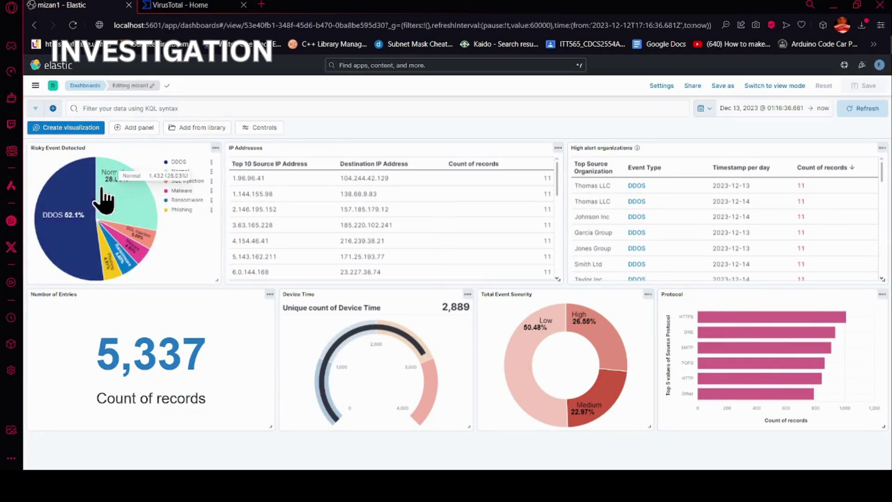
click(69, 231)
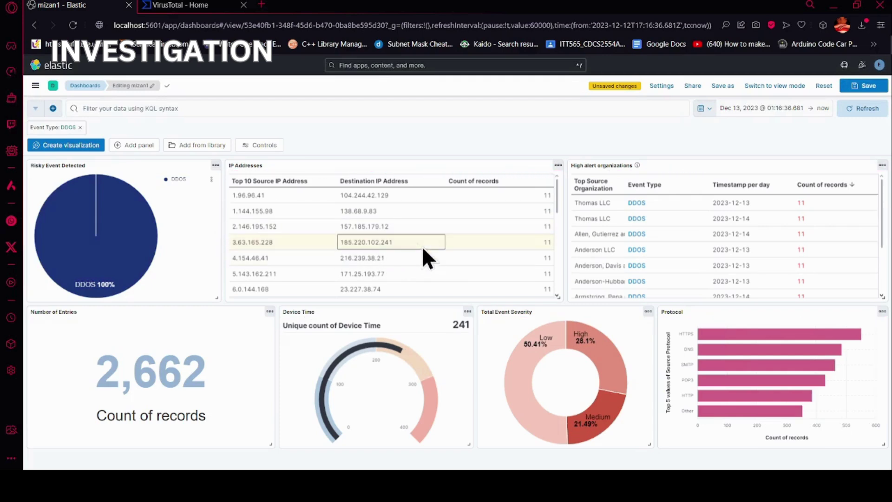
mouse_move(370, 211)
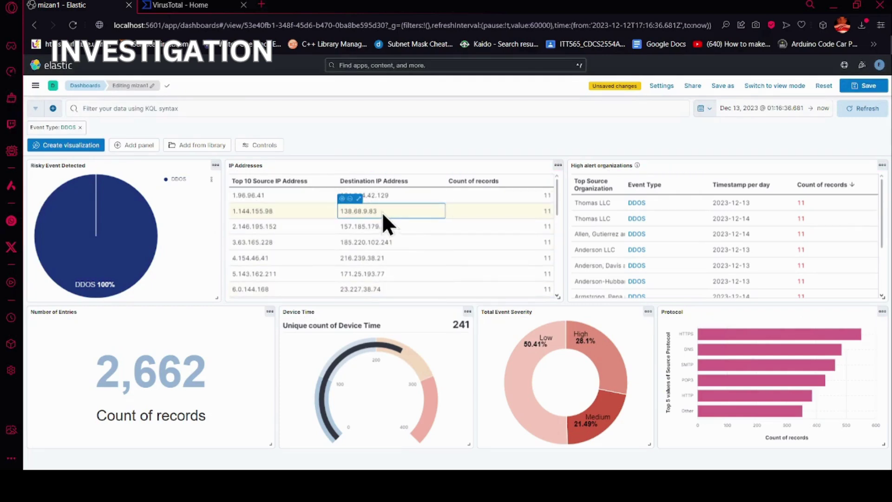
Step: Copy the destination IP address 138.68.9.83 from the IP Addresses table
drag(377, 212, 342, 211)
key(ctrl+c)
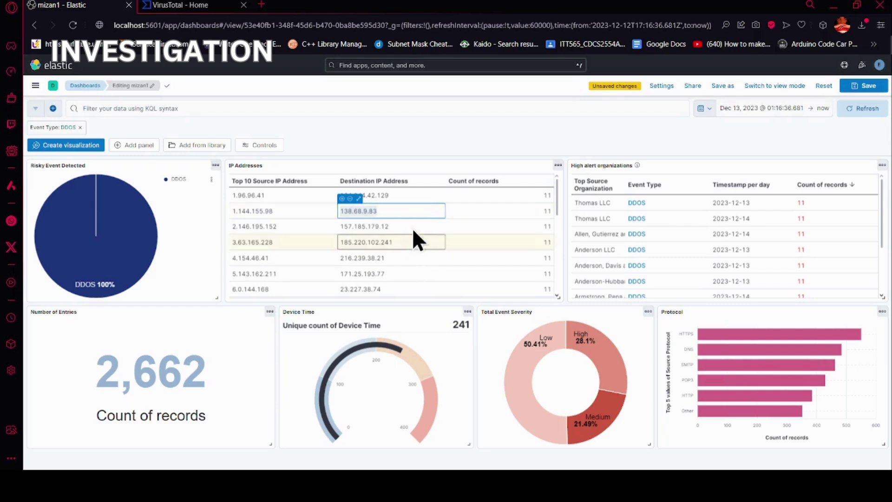
click(420, 145)
Step: Switch to VirusTotal, search for the copied IP address 138.68.9.83 and examine its security vendors' analysis
click(180, 6)
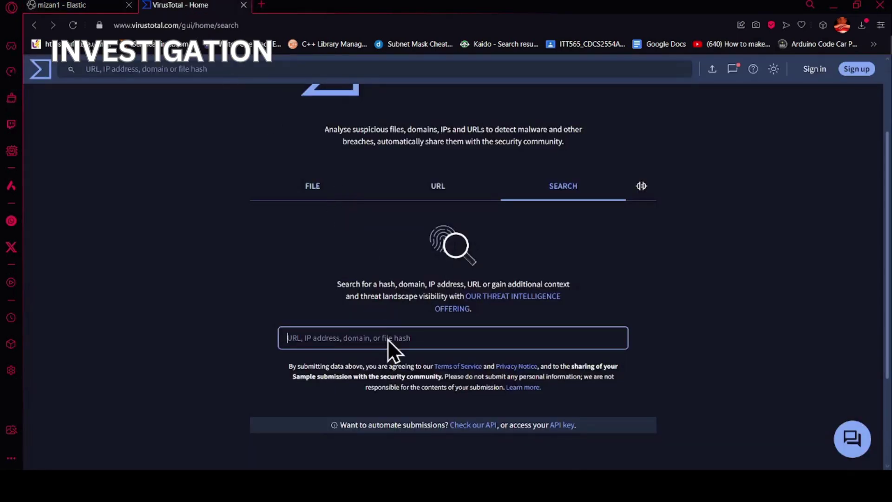
key(ctrl+v)
key(Return)
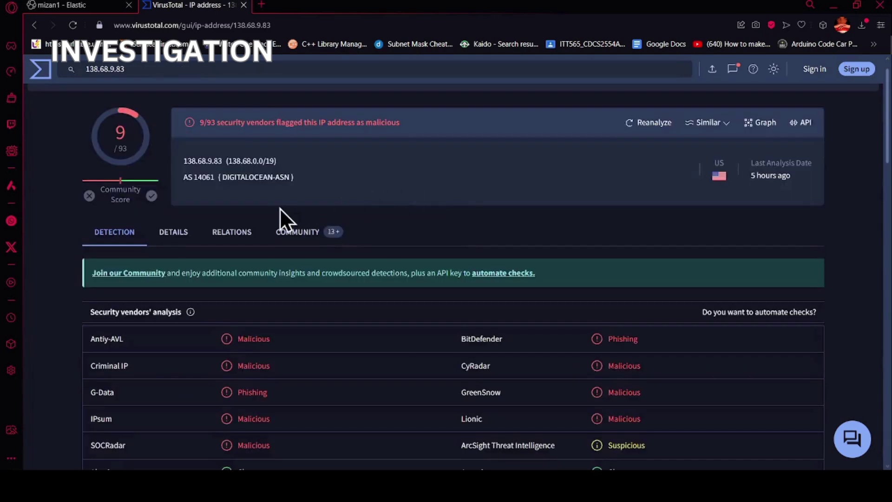
scroll(200, 182, down, 2)
scroll(201, 181, up, 3)
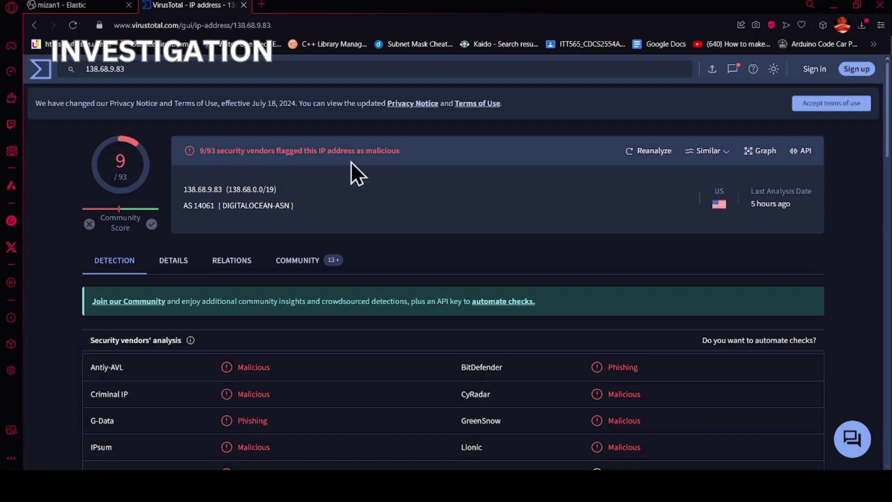
scroll(378, 274, down, 3)
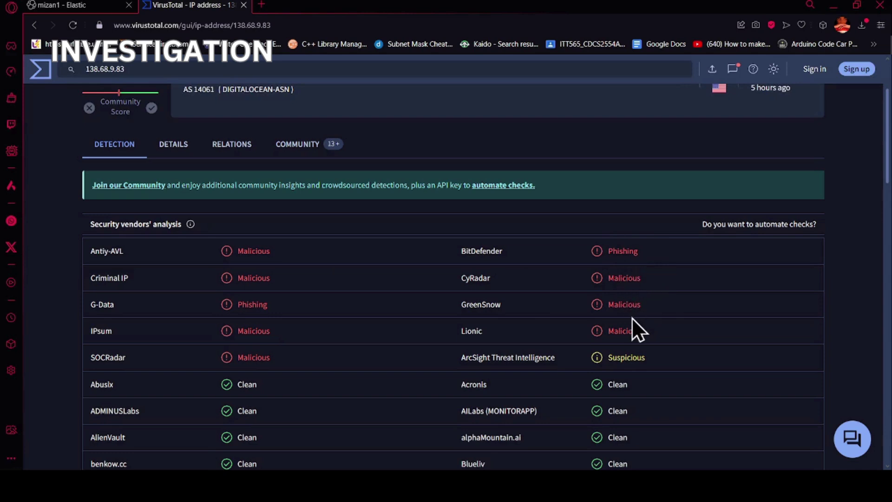
scroll(627, 275, up, 3)
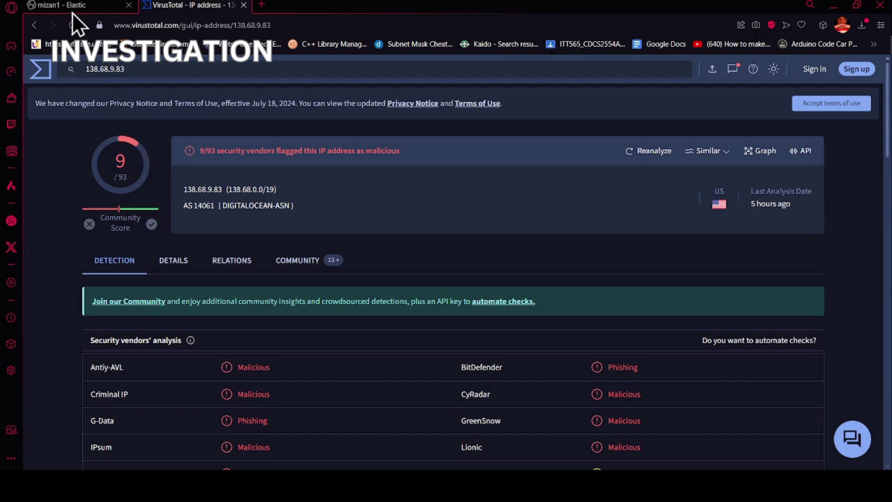
Step: Return to the Kibana dashboard and replace the DDOS event type filter with Normal
click(51, 4)
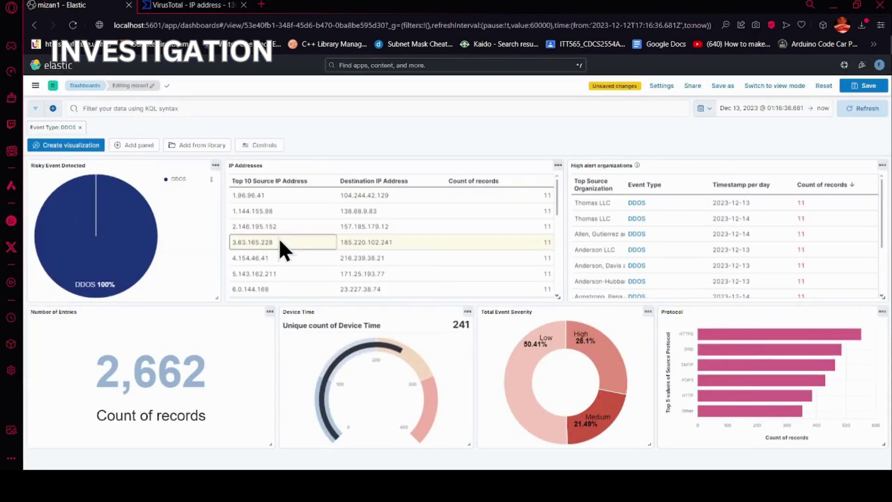
click(81, 126)
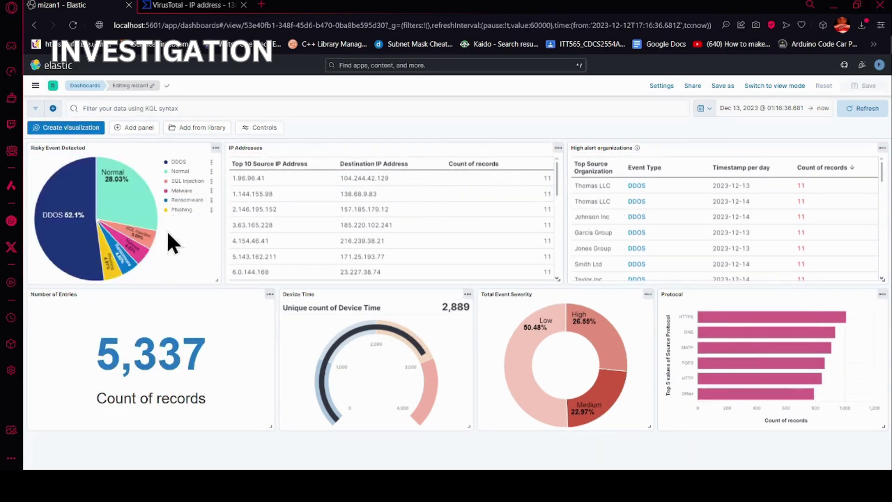
click(133, 200)
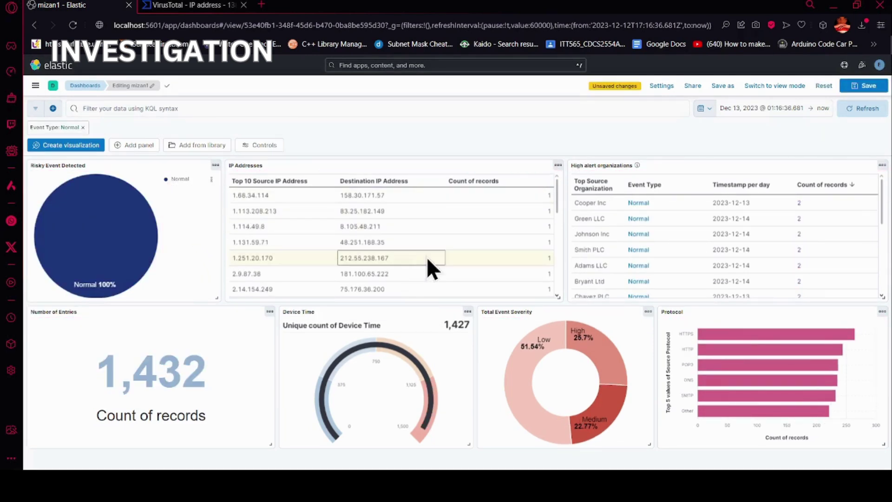
Step: Copy the destination IP address 181.100.65.222 from the IP Addresses table
scroll(371, 236, down, 3)
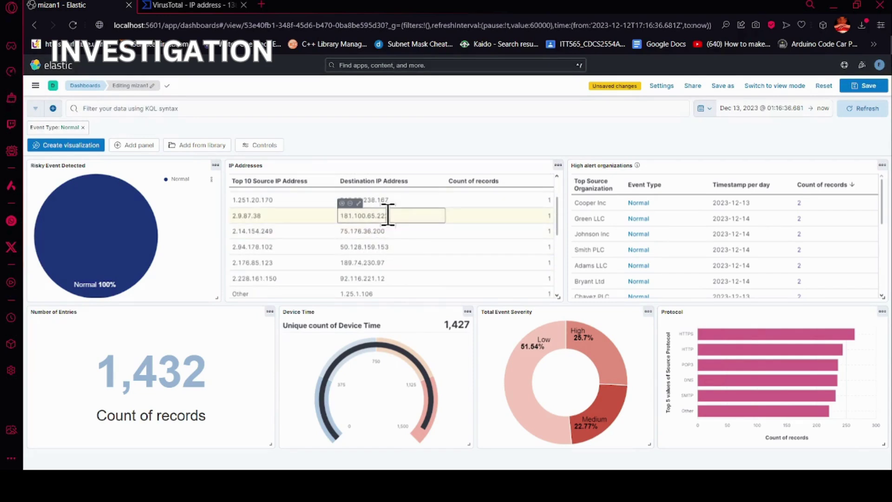
click(389, 215)
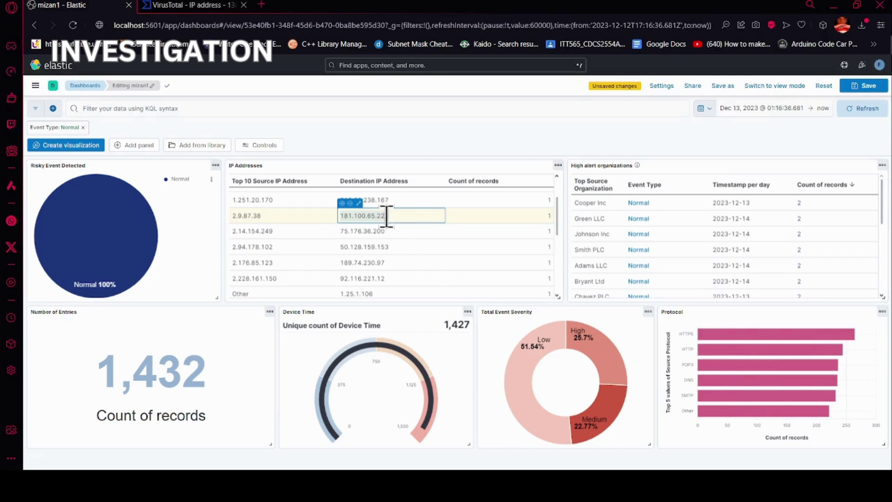
click(431, 147)
Step: Switch to VirusTotal and replace the previous search with the IP address 181.100.65.222
click(181, 7)
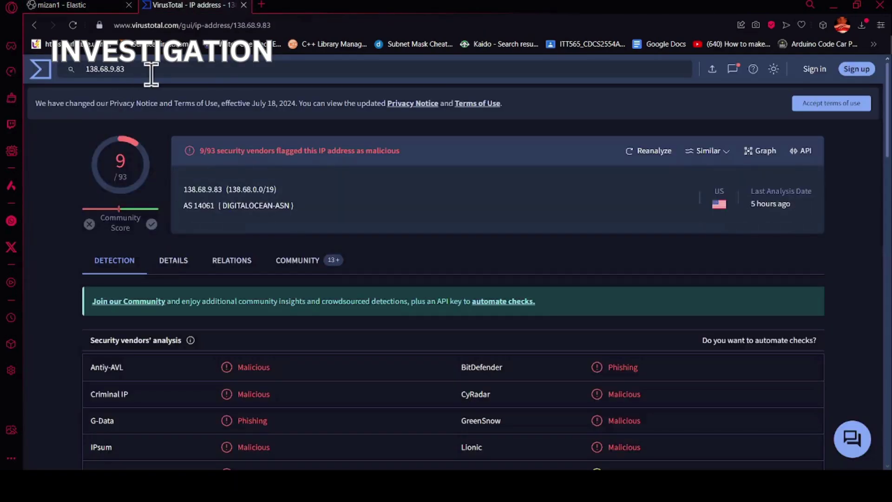
drag(150, 70, 82, 74)
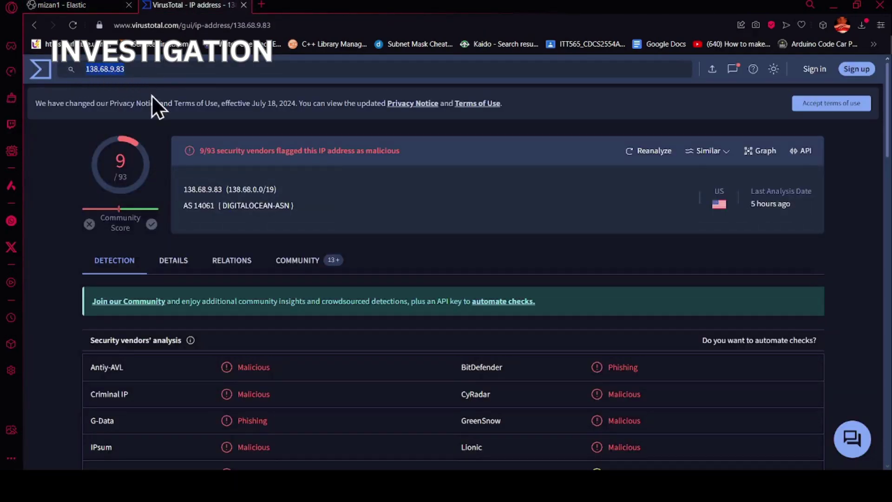
text(181.100.65.222)
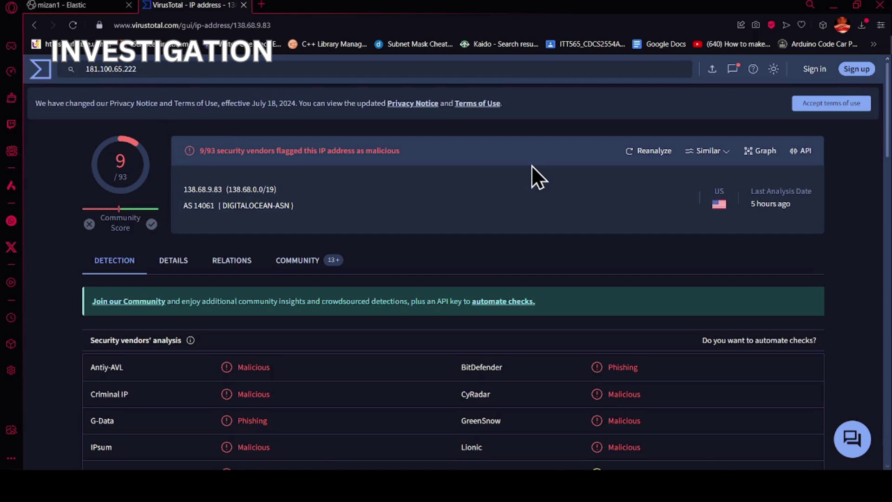
key(Return)
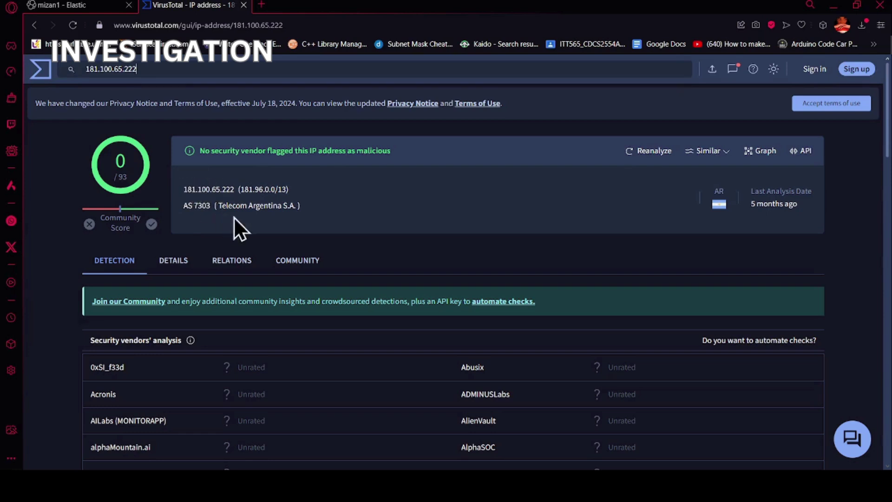
Step: Examine the network owner and security vendors' analysis for 181.100.65.222, and return to the Kibana dashboard
drag(218, 206, 295, 210)
click(320, 210)
scroll(525, 270, down, 1)
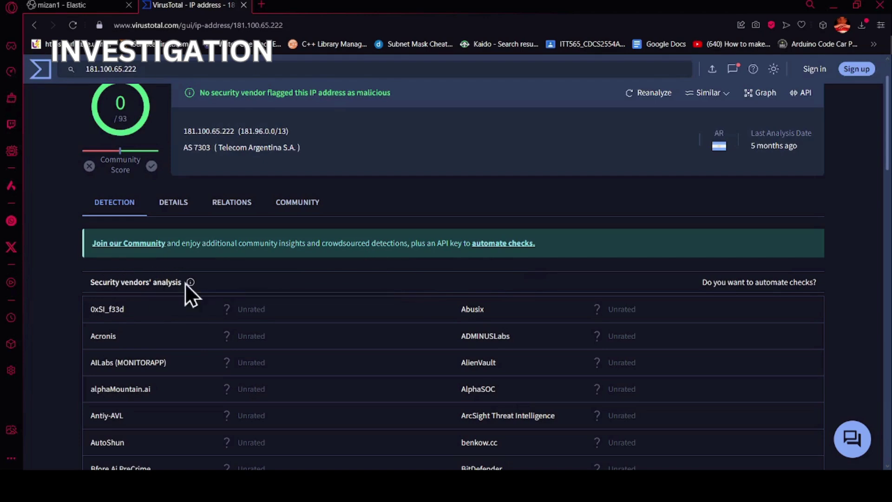
scroll(260, 278, down, 1)
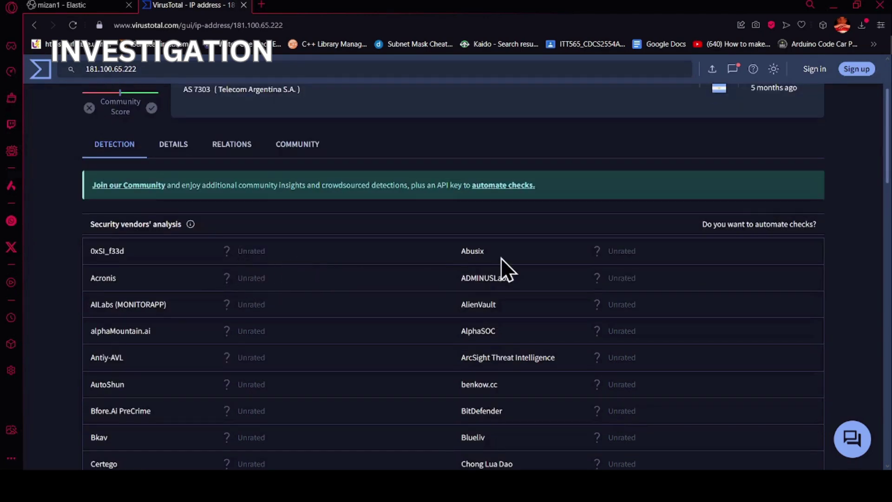
scroll(324, 238, up, 2)
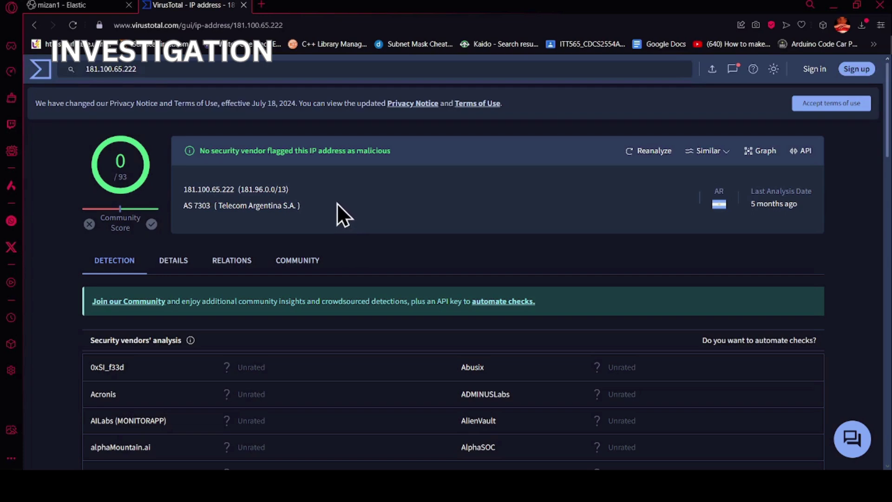
click(108, 5)
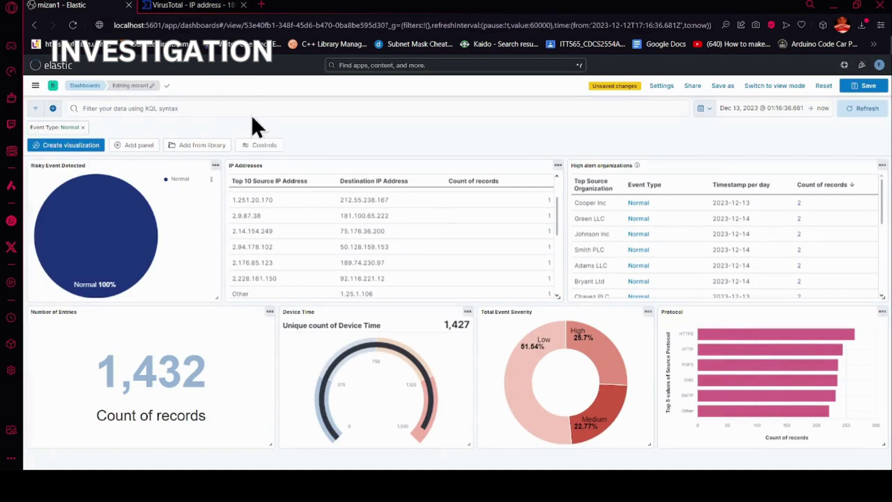